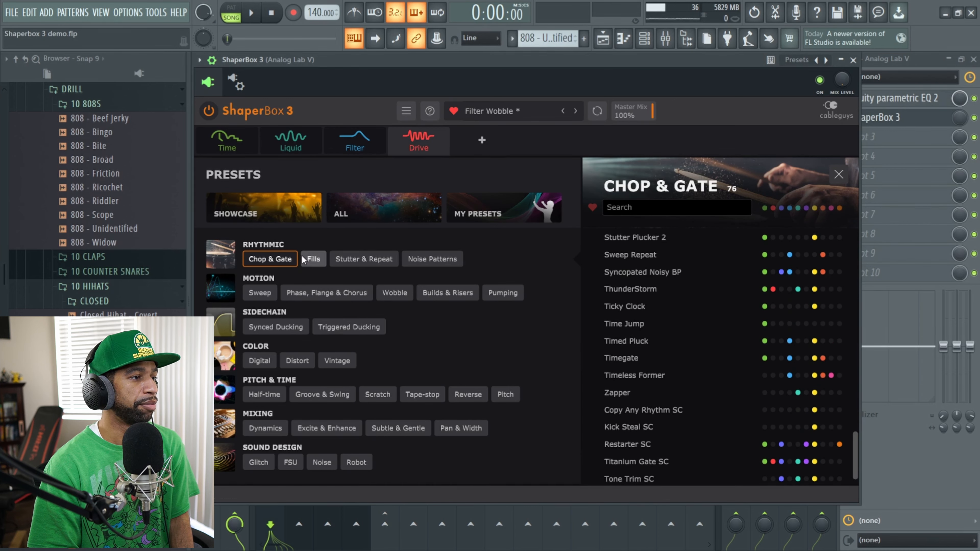
# Step: Look through the Fills, Stutter & Repeat and Noise Patterns preset categories in ShaperBox 3, and close the preset browser
pyautogui.click(311, 260)
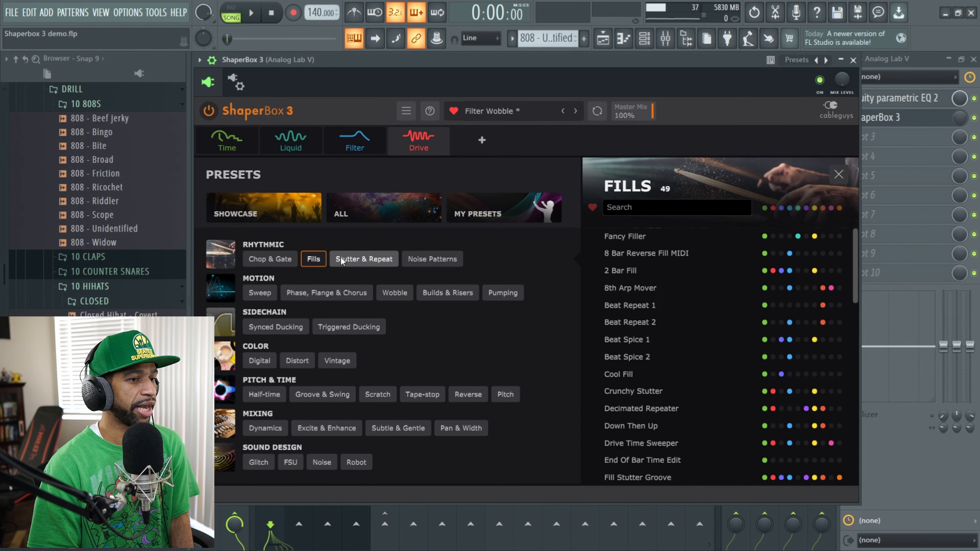
pyautogui.click(349, 261)
pyautogui.click(423, 260)
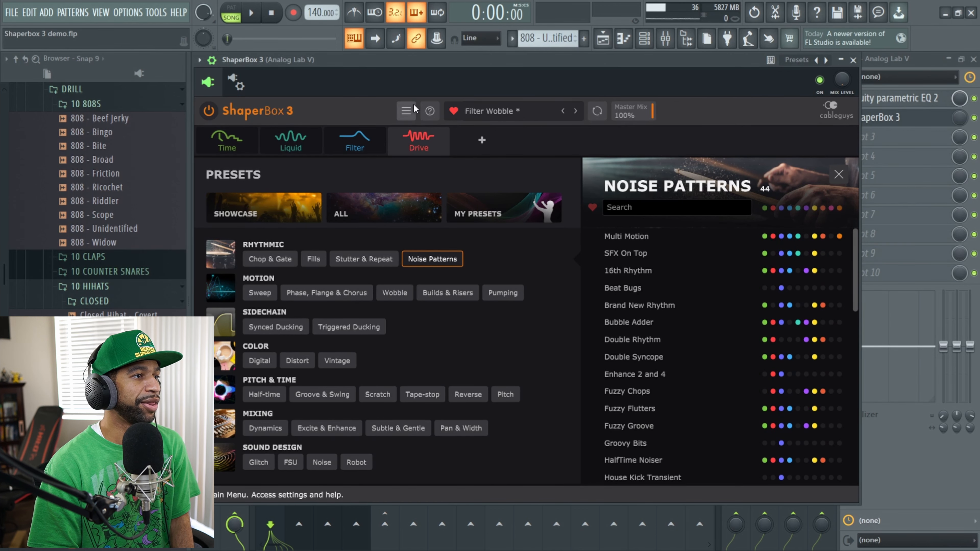
pyautogui.click(491, 111)
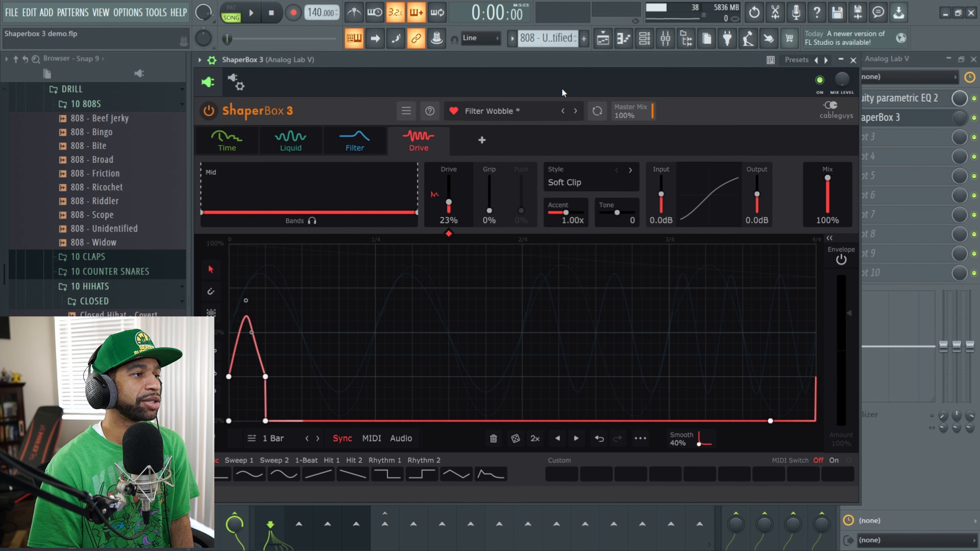
# Step: Play the arrangement from the start of the playlist with auto-scrolling enabled, and stop playback
pyautogui.click(603, 38)
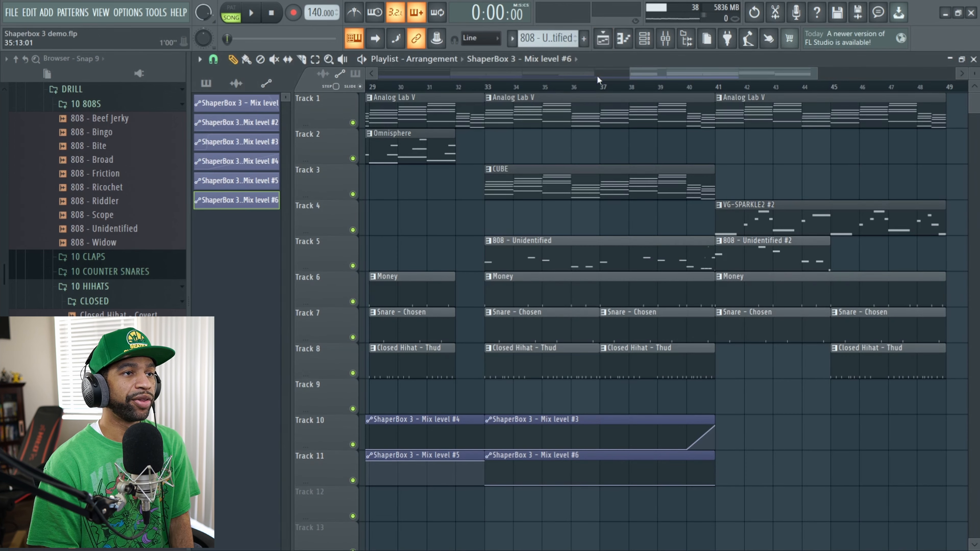
pyautogui.moveTo(644, 71); pyautogui.dragTo(328, 56)
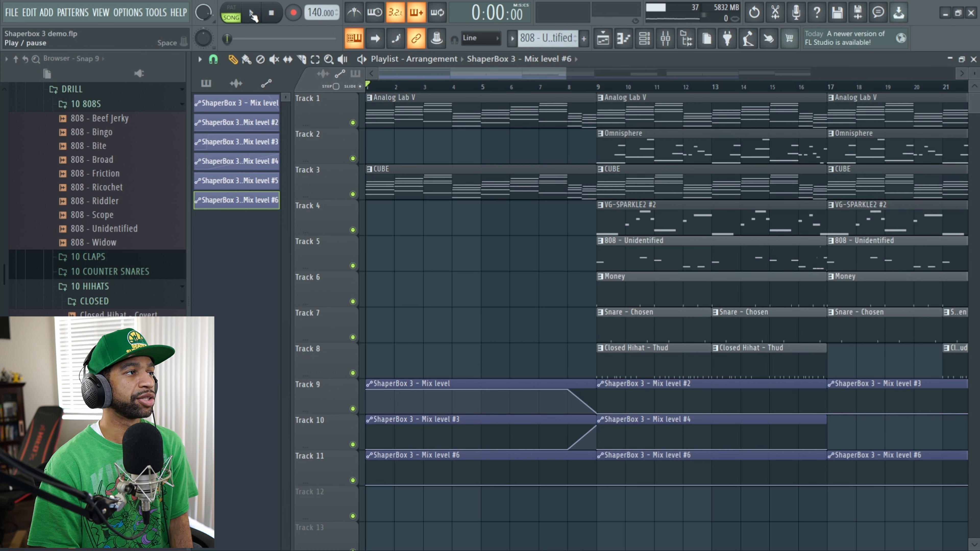
pyautogui.click(252, 15)
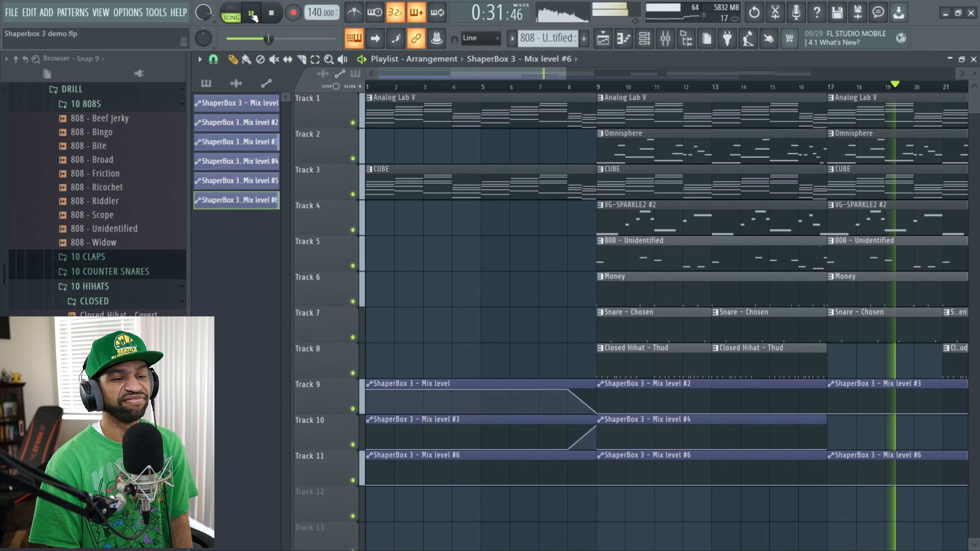
pyautogui.click(376, 40)
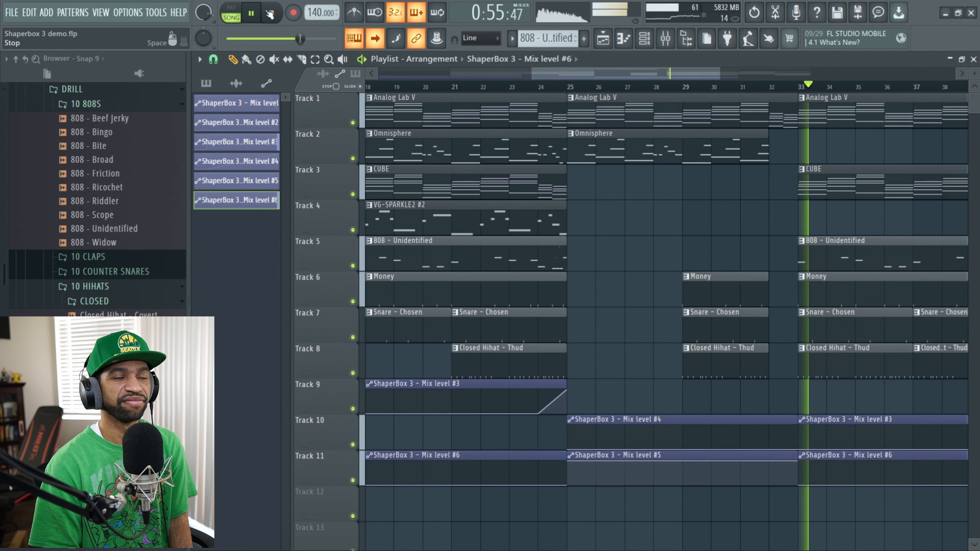
pyautogui.click(273, 13)
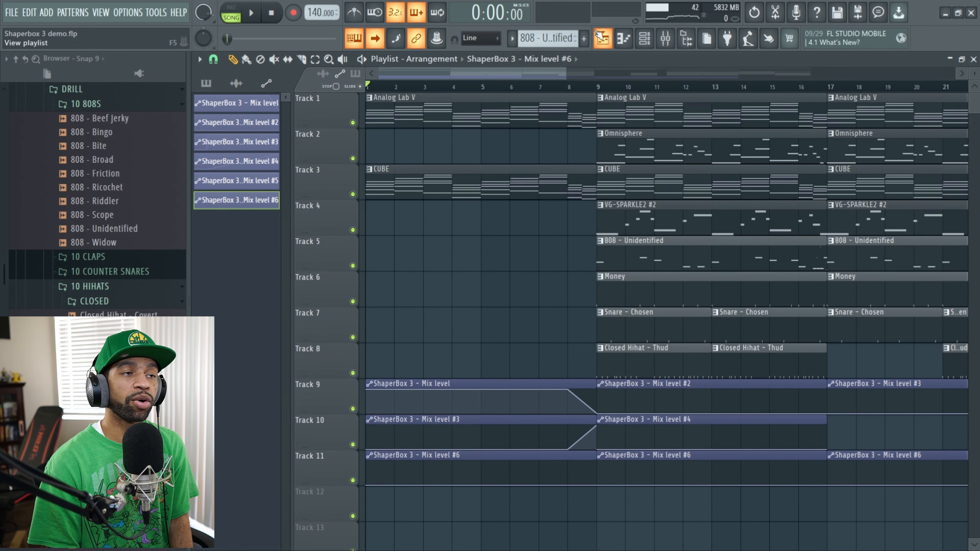
# Step: Solo the Analog Lab V track in the mixer
pyautogui.click(644, 38)
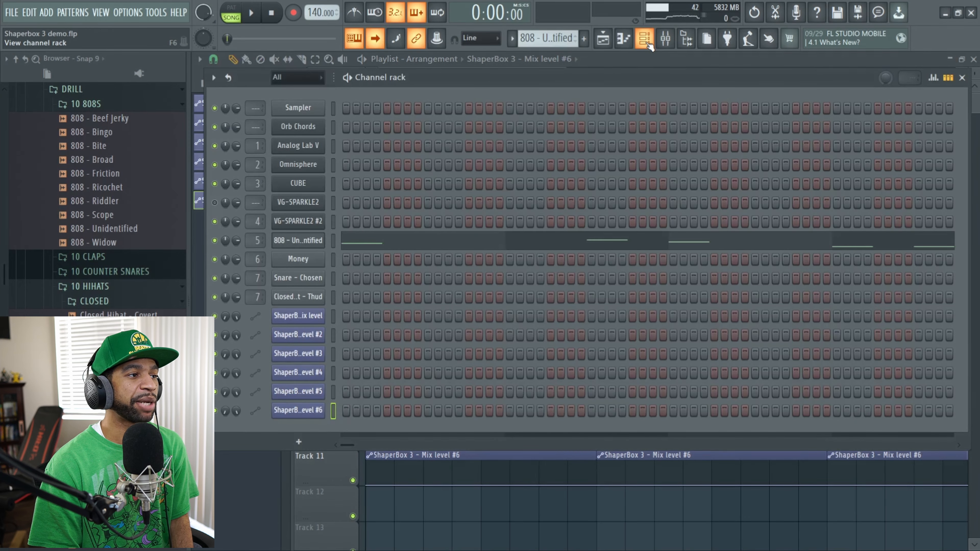
pyautogui.click(671, 43)
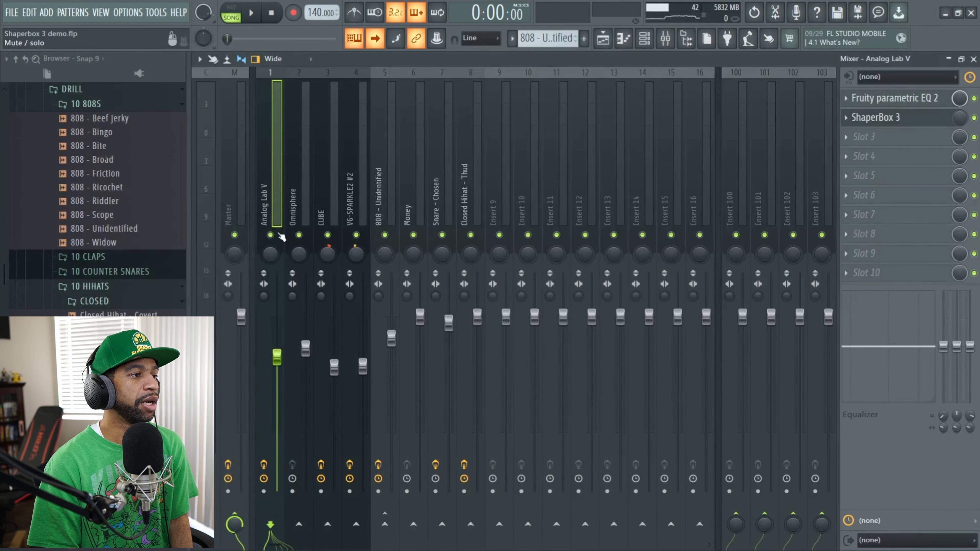
pyautogui.rightClick(272, 235)
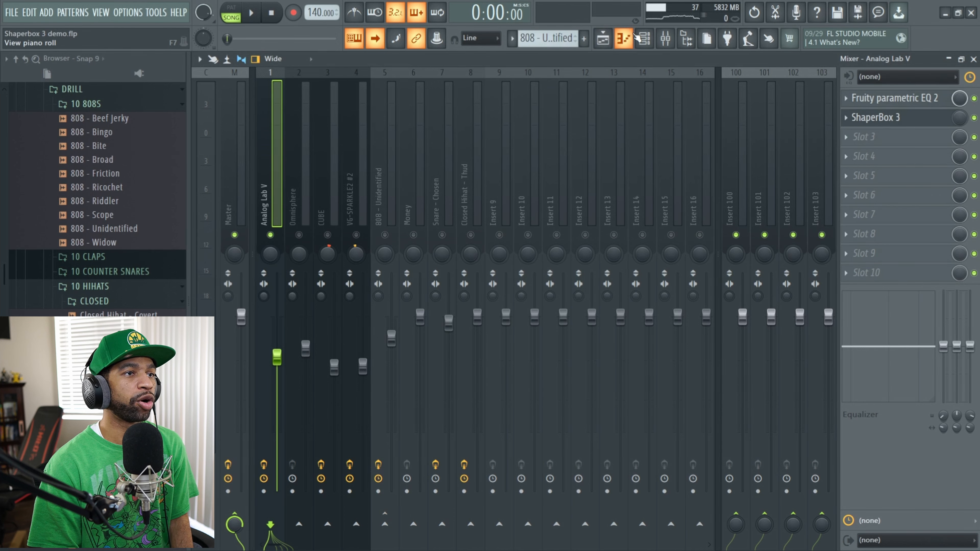
# Step: Select the playlist time range from bar 25 to bar 33 for playback
pyautogui.click(643, 38)
pyautogui.click(612, 40)
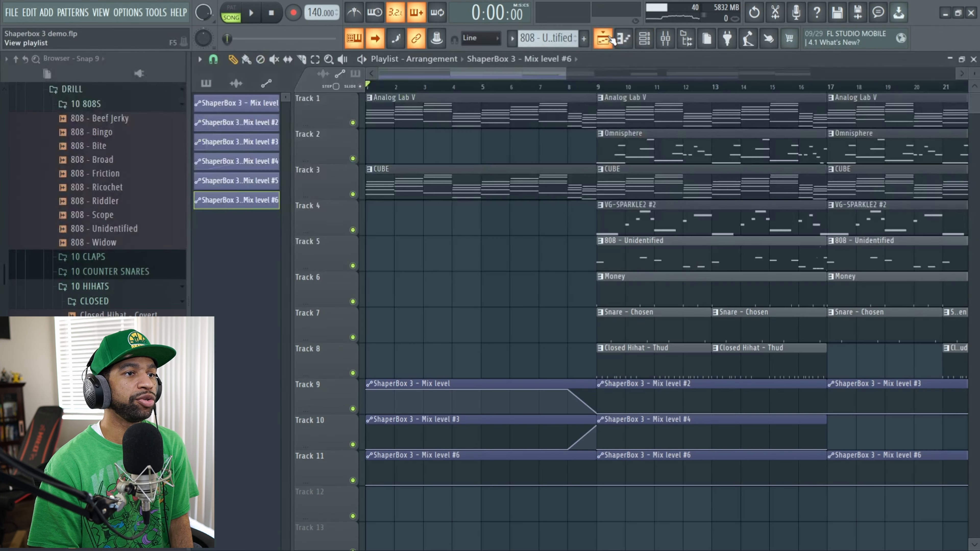
pyautogui.moveTo(547, 78); pyautogui.dragTo(670, 94)
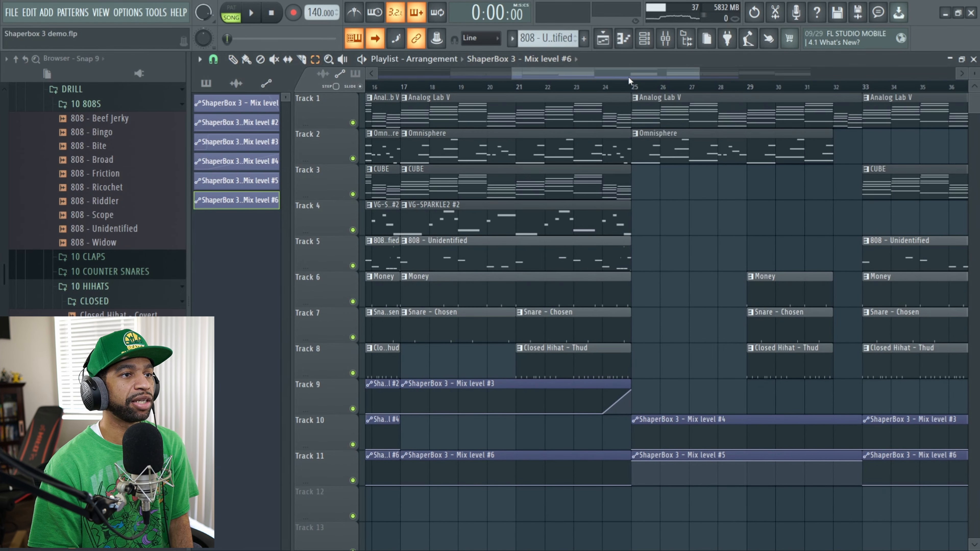
pyautogui.moveTo(634, 88); pyautogui.dragTo(861, 87)
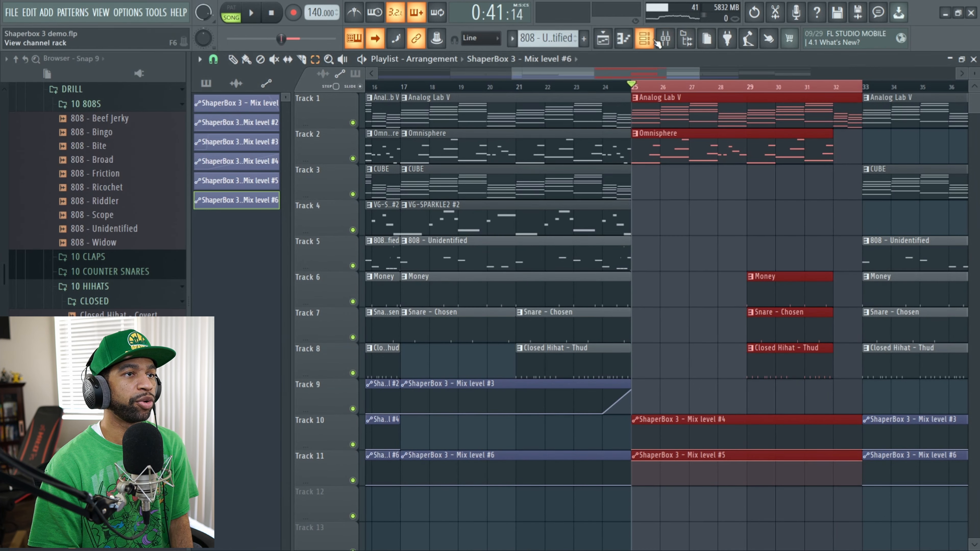
# Step: Play the selected section of Analog Lab V with its ShaperBox 3 effect bypassed, and stop playback
pyautogui.click(666, 39)
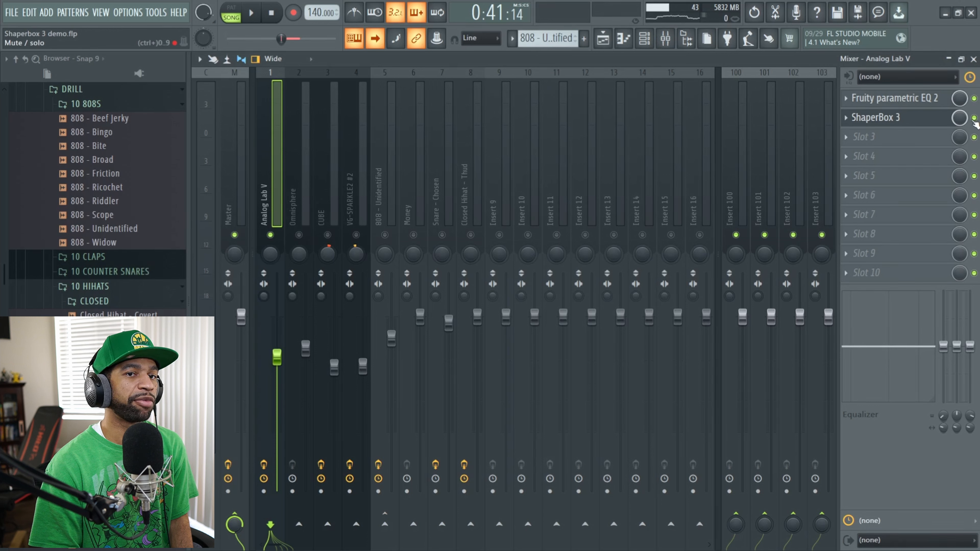
pyautogui.click(259, 18)
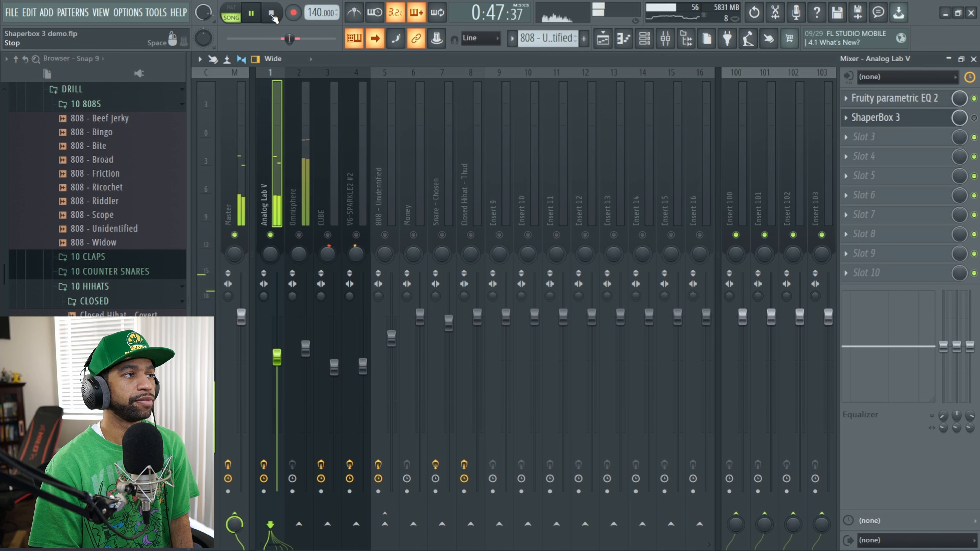
pyautogui.click(274, 15)
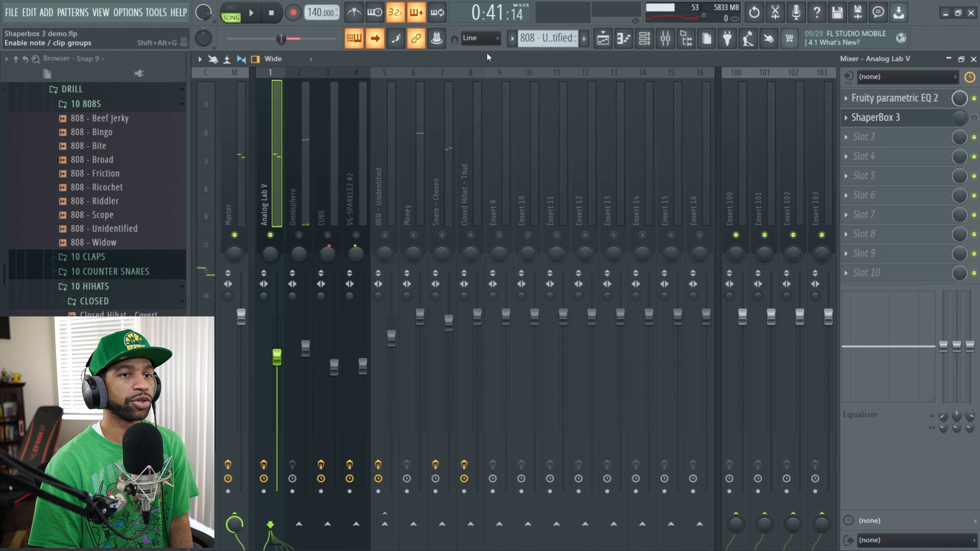
# Step: Play the section with ShaperBox 3 active on Analog Lab V, and view the effect's available shapers and tools
pyautogui.click(884, 119)
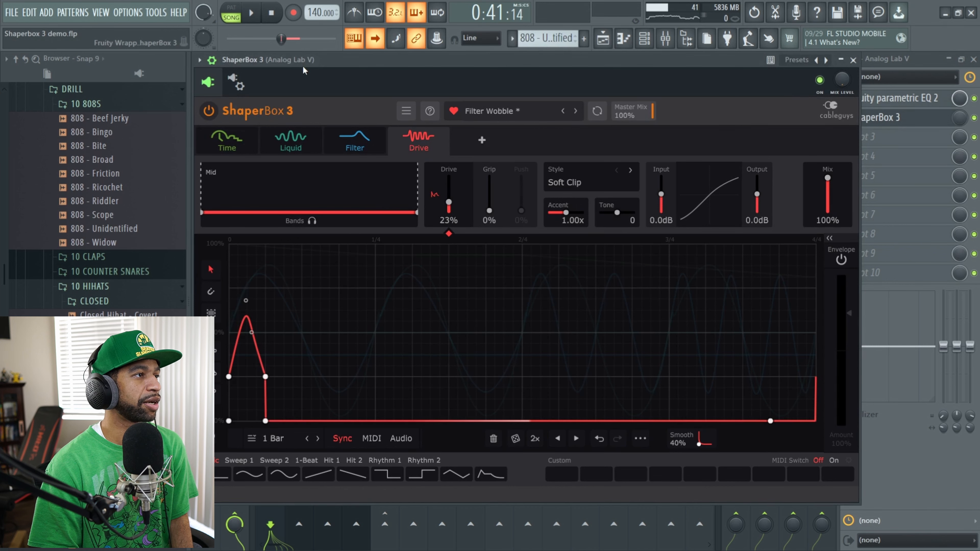
pyautogui.click(251, 12)
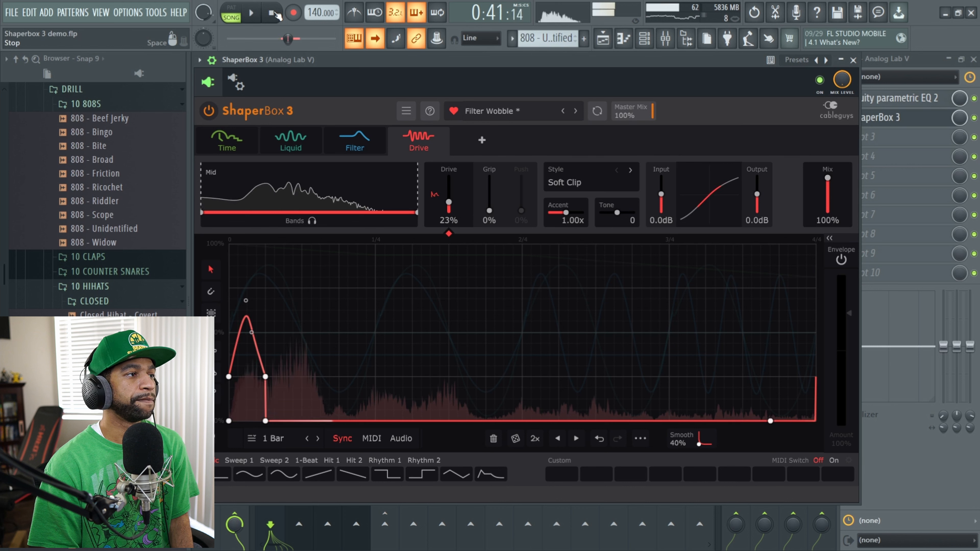
pyautogui.click(278, 14)
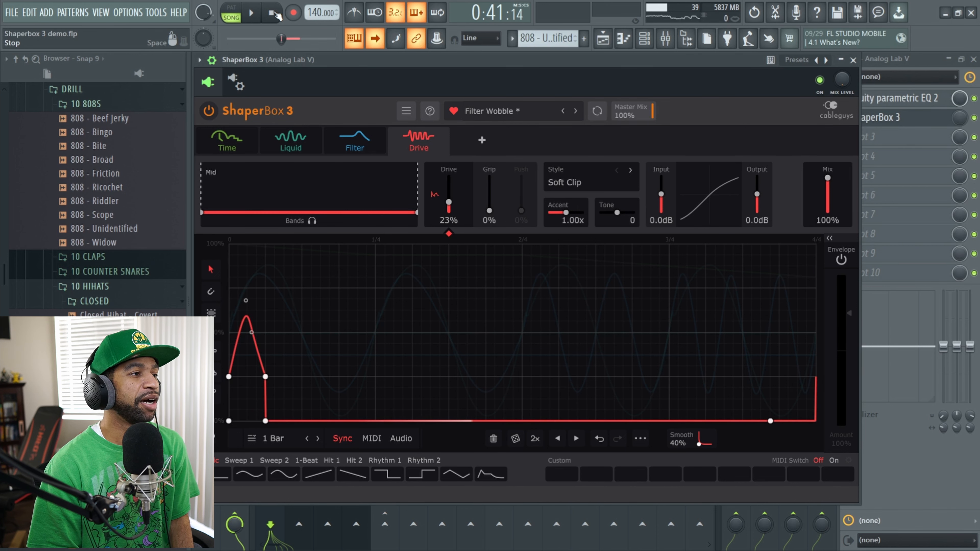
pyautogui.click(481, 140)
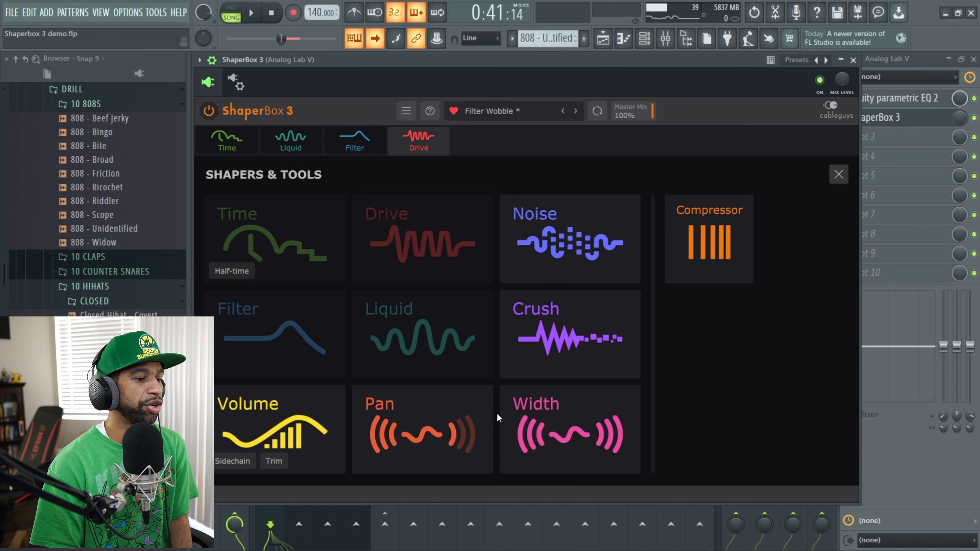
pyautogui.moveTo(288, 139)
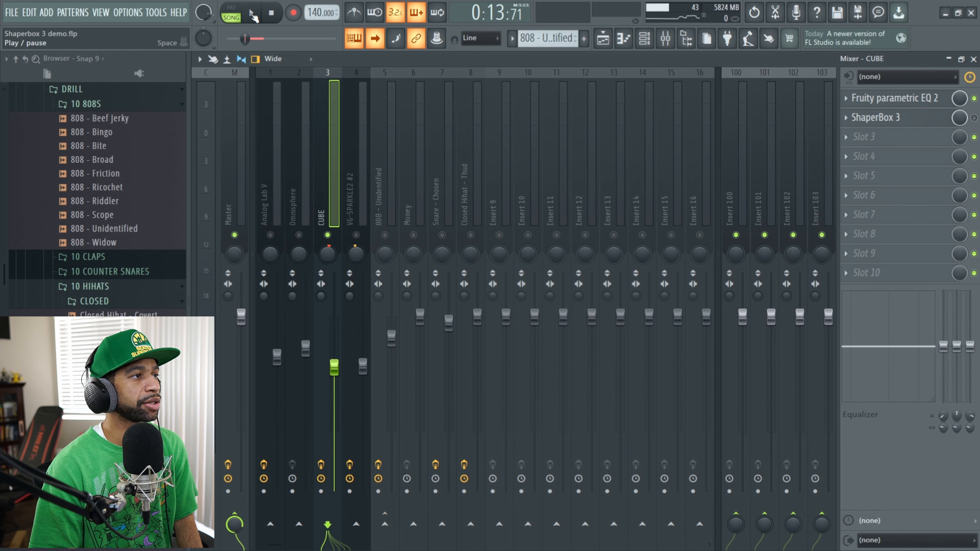
# Step: Compare the soloed CUBE track by playing its section with ShaperBox 3 bypassed and with its Liquid flanger active
pyautogui.click(252, 14)
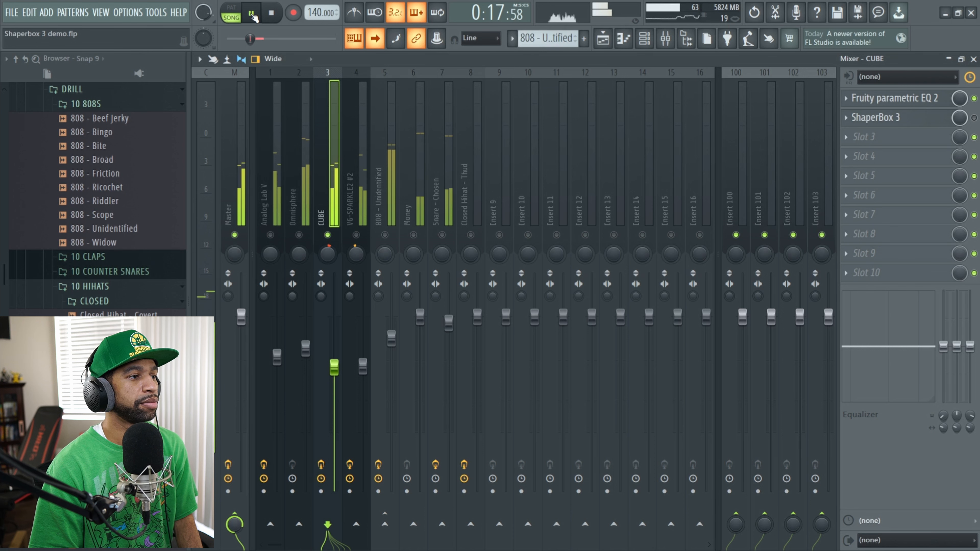
pyautogui.click(272, 16)
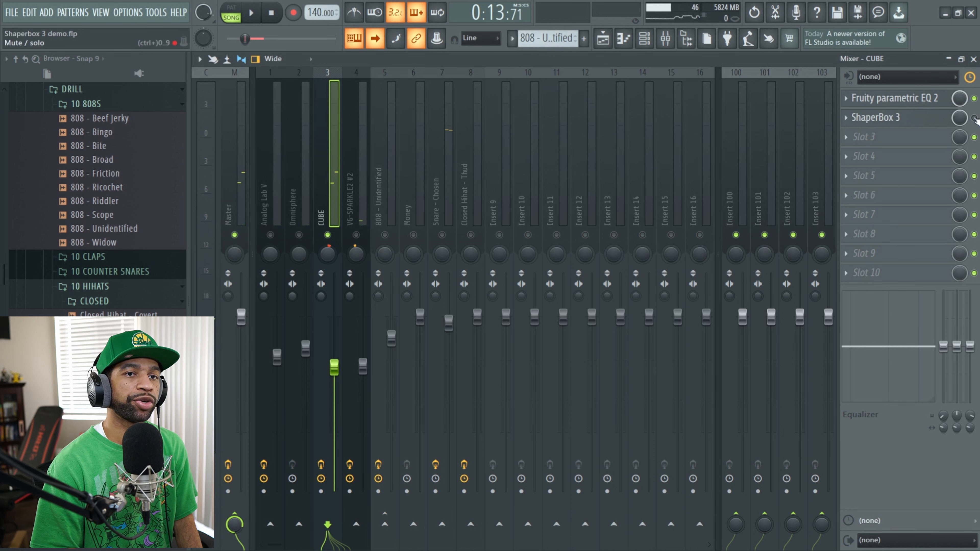
pyautogui.click(886, 118)
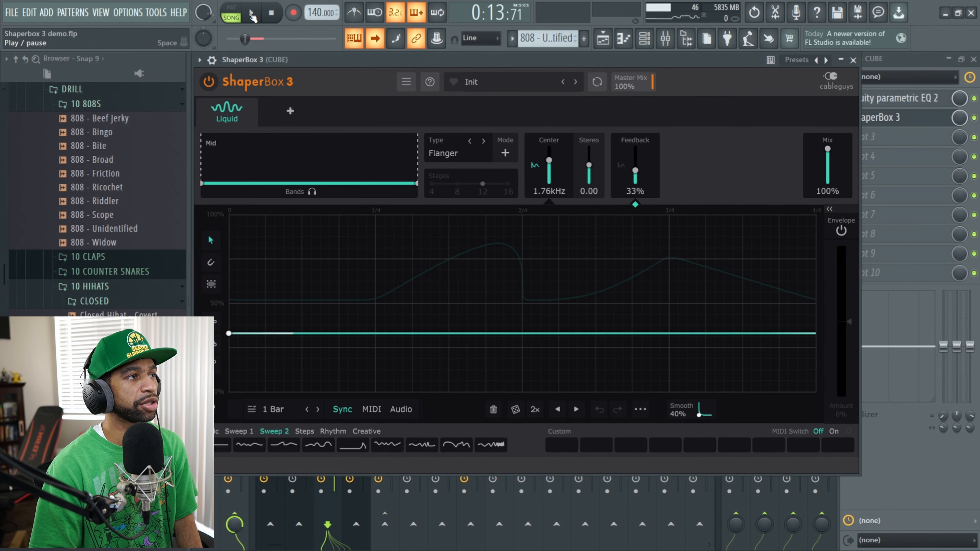
pyautogui.click(252, 16)
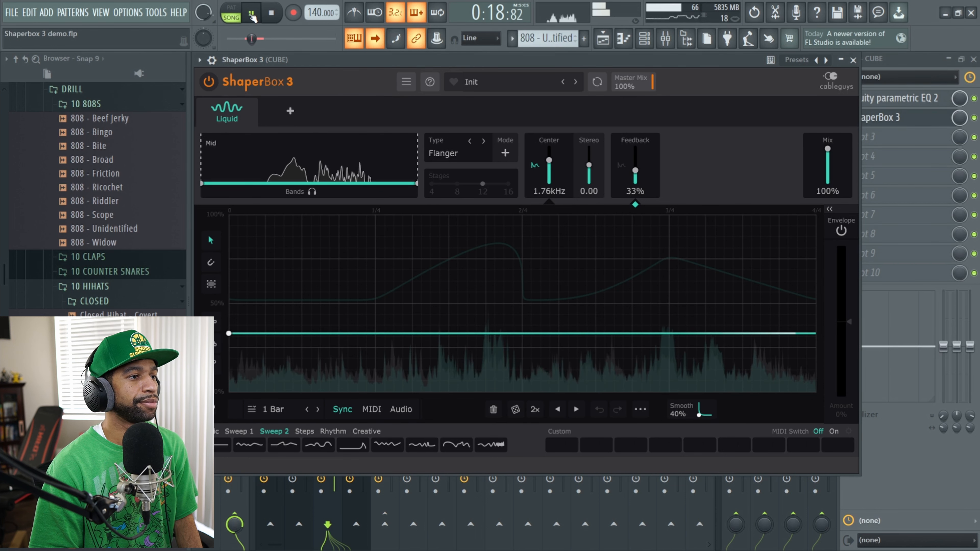
pyautogui.click(272, 13)
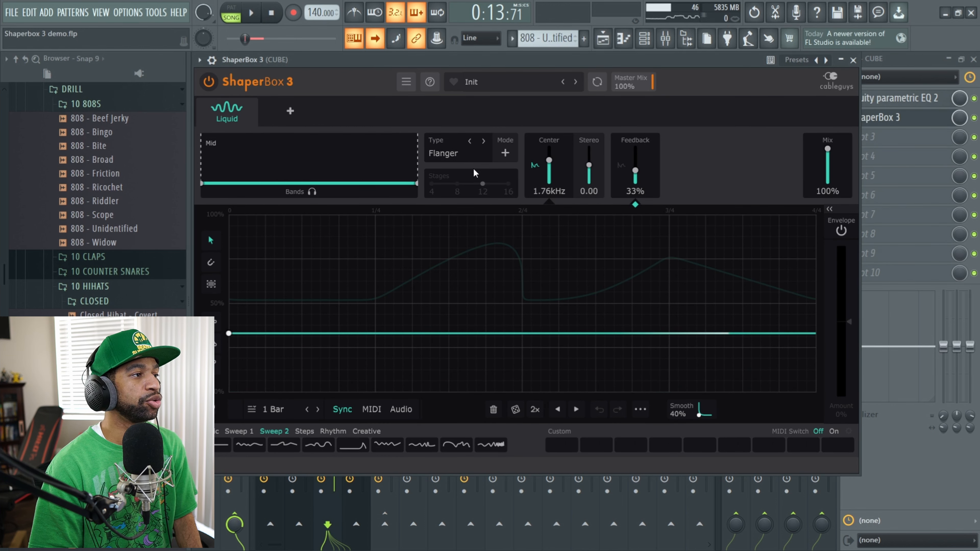
# Step: Audition the Off, Flanger and Phaser types of the Liquid shaper on CUBE, and stop playback
pyautogui.click(454, 153)
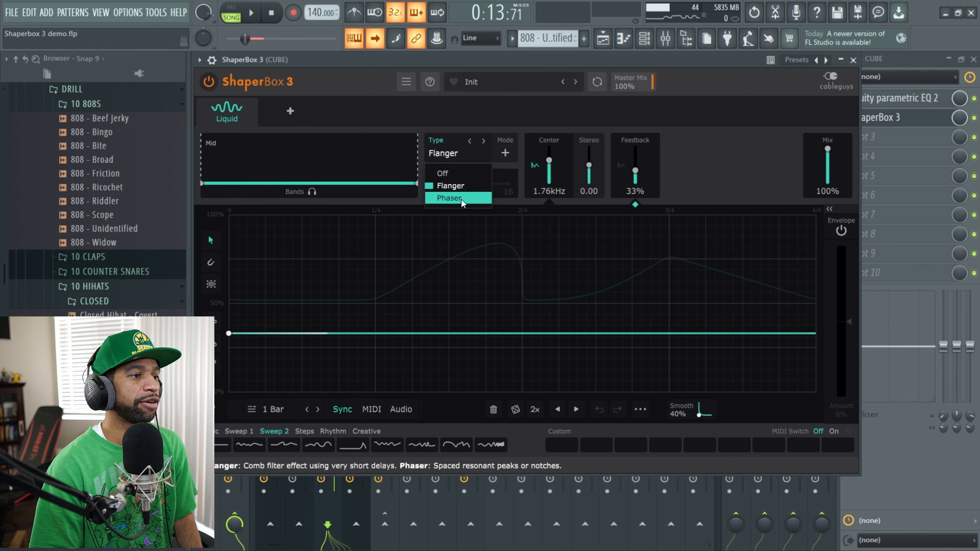
pyautogui.click(444, 173)
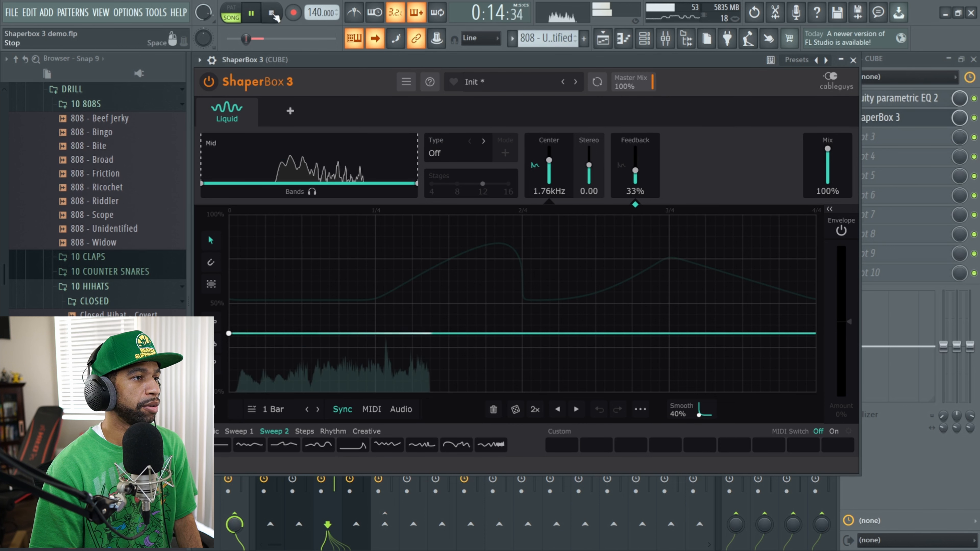
pyautogui.click(483, 141)
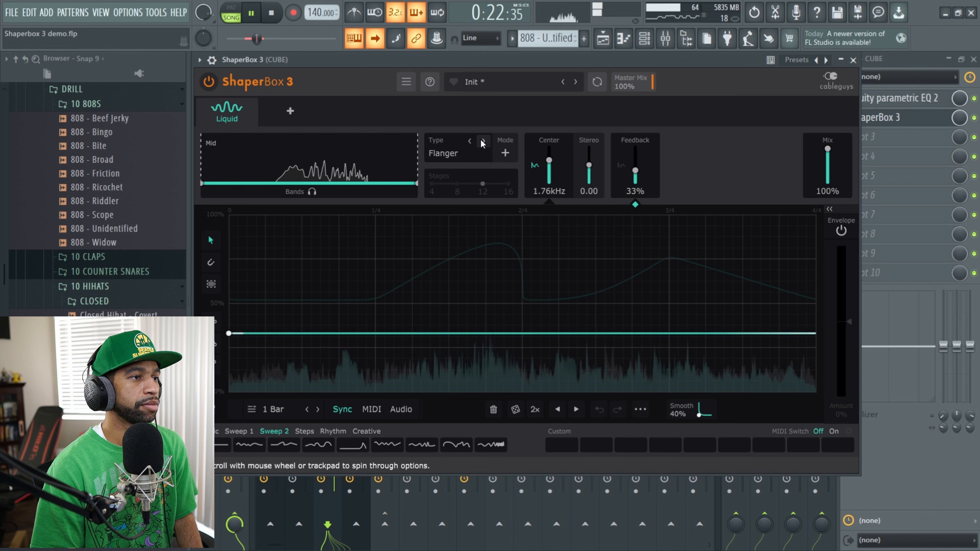
pyautogui.click(482, 142)
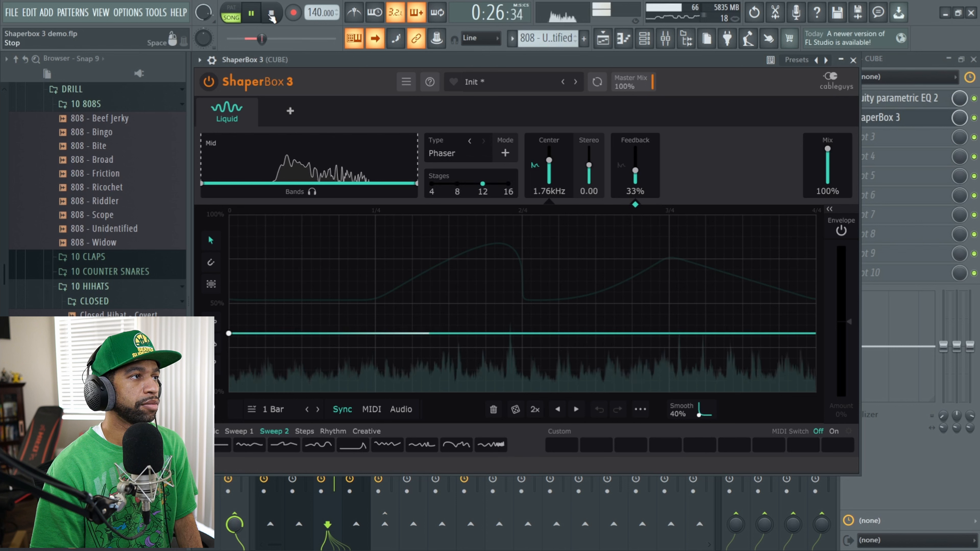
pyautogui.click(273, 16)
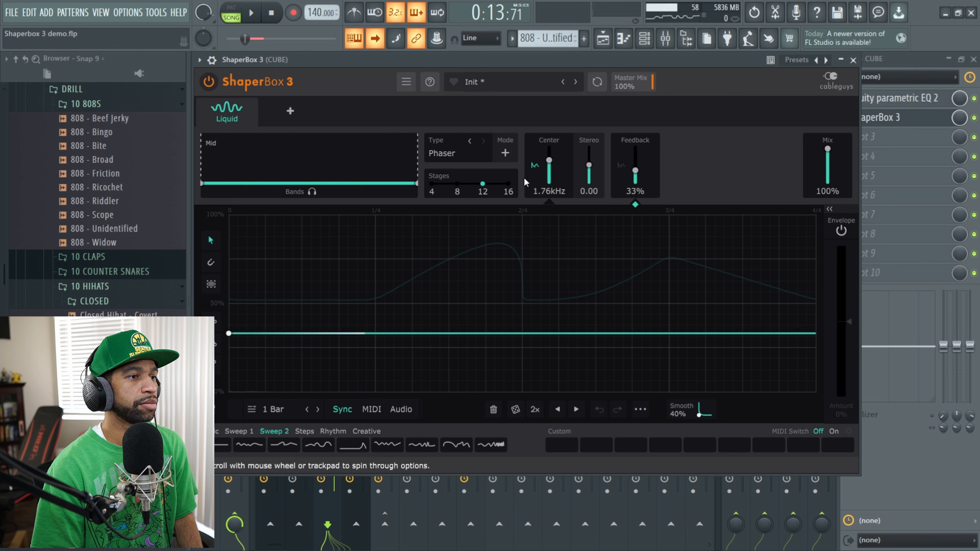
# Step: Set the Liquid flanger's stereo offset to about -0.29 and lower its center frequency to about 47.9 Hz during playback
pyautogui.click(589, 165)
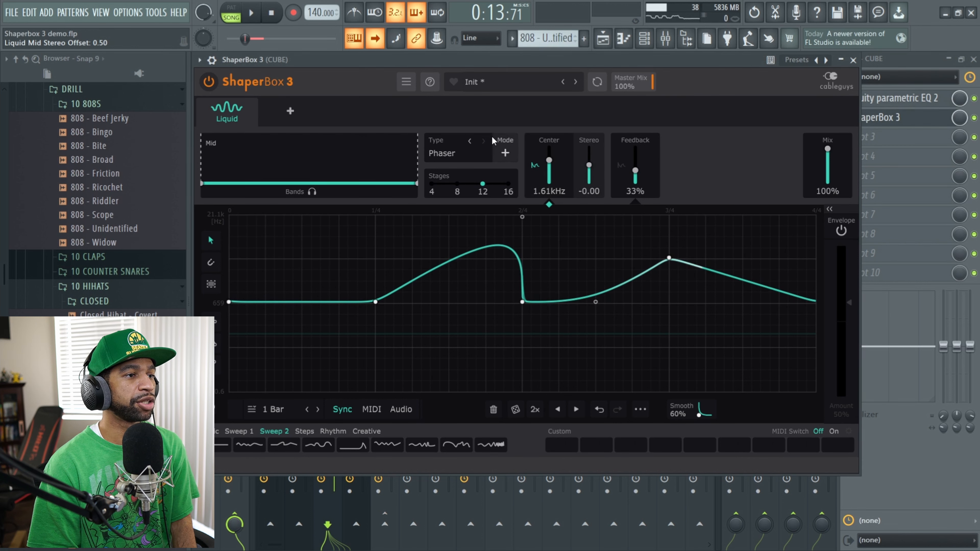
pyautogui.click(254, 14)
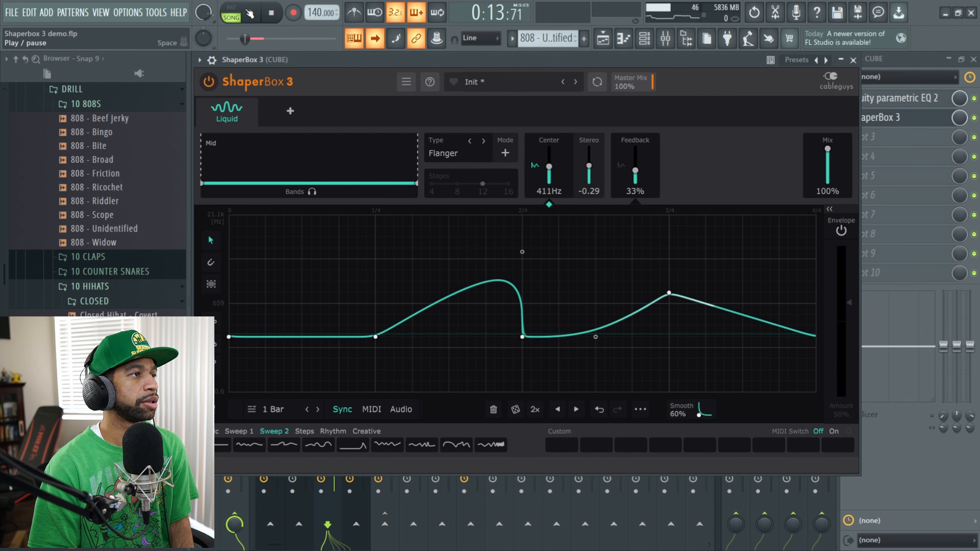
pyautogui.click(549, 166)
pyautogui.moveTo(548, 166); pyautogui.dragTo(551, 195)
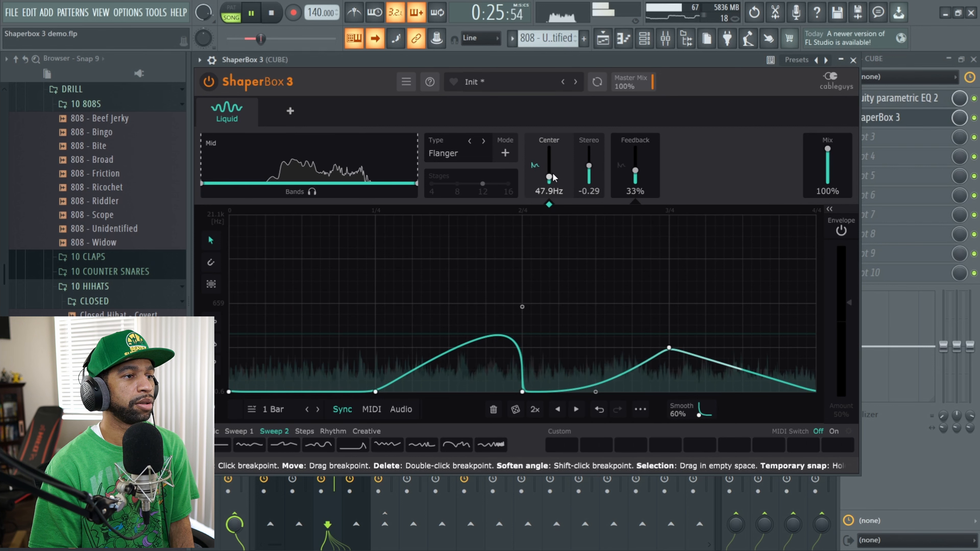
# Step: Set the Liquid flanger on CUBE to 357 Hz center, stereo offset about -1.35 and 85% feedback, auditioning offsets of 60 and -60, and close ShaperBox 3
pyautogui.moveTo(552, 179); pyautogui.dragTo(552, 169)
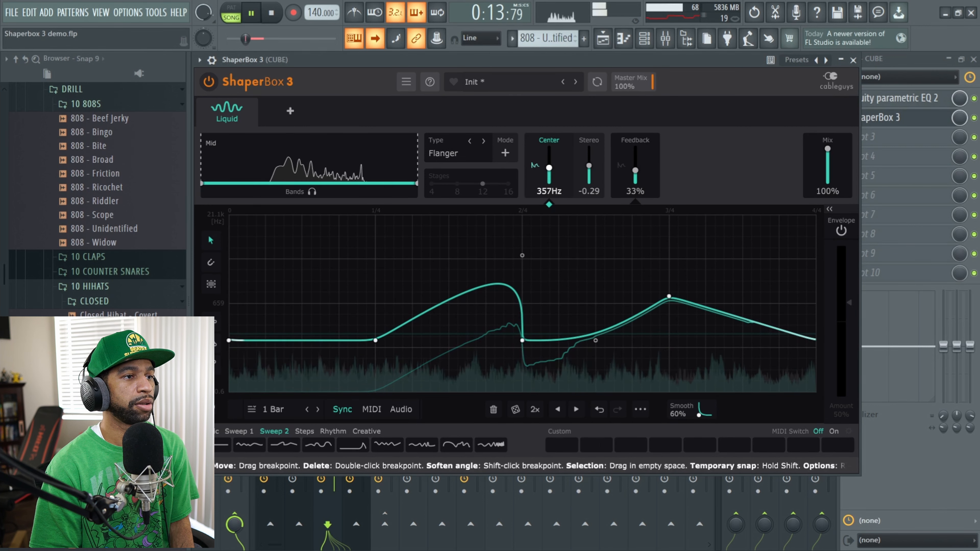
pyautogui.moveTo(589, 166); pyautogui.dragTo(588, 148)
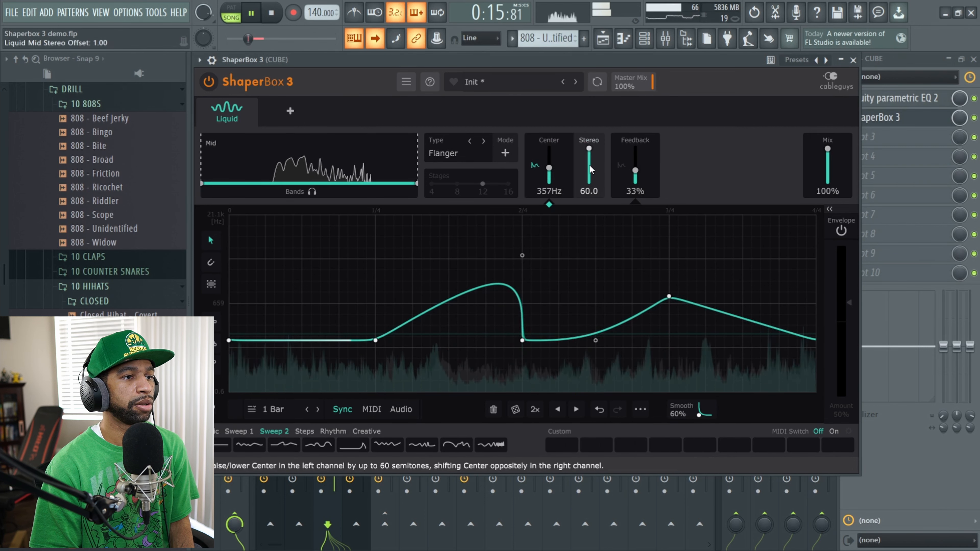
pyautogui.moveTo(590, 150); pyautogui.dragTo(590, 182)
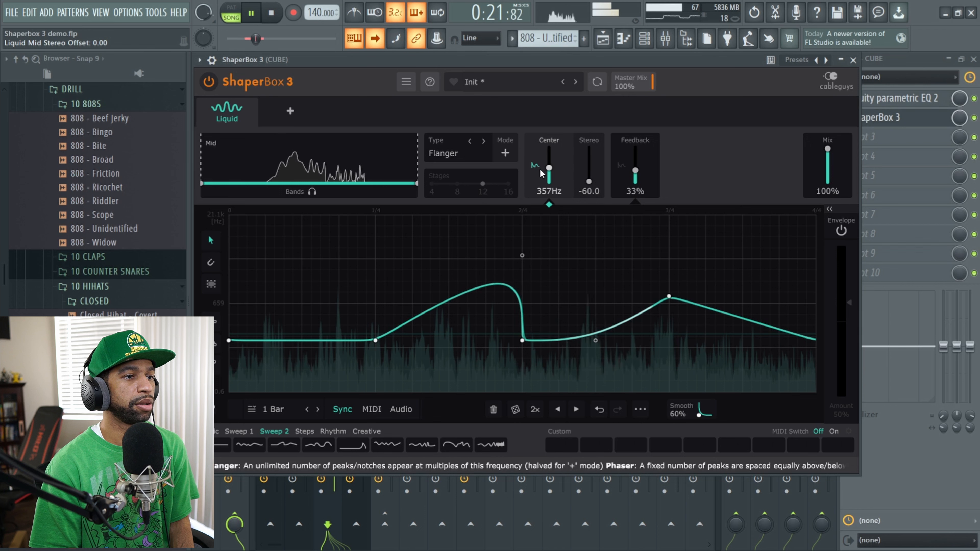
pyautogui.moveTo(589, 182); pyautogui.dragTo(589, 172)
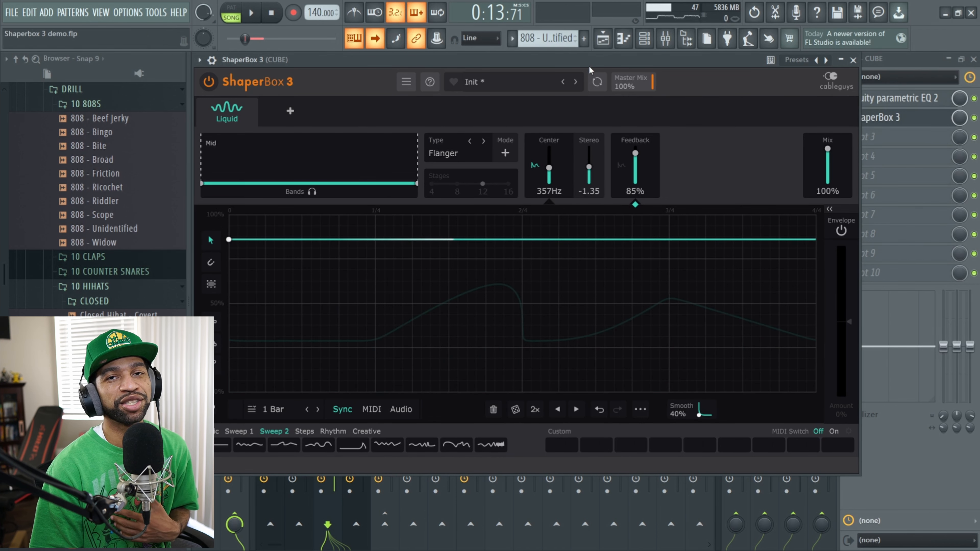
pyautogui.click(853, 60)
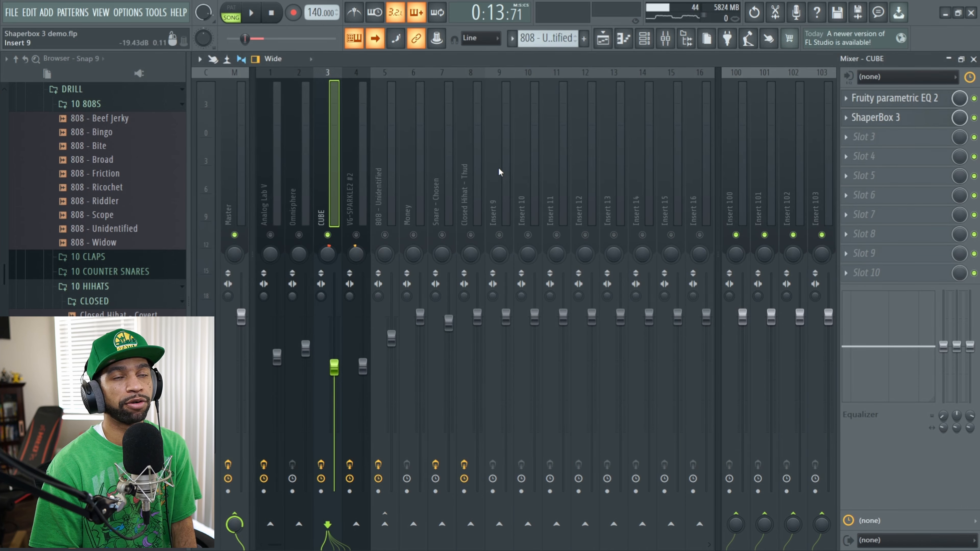
# Step: Compare the soloed VG-SPARKLE2 #2 track by playing its section with ShaperBox 3 bypassed and with it active
pyautogui.click(349, 190)
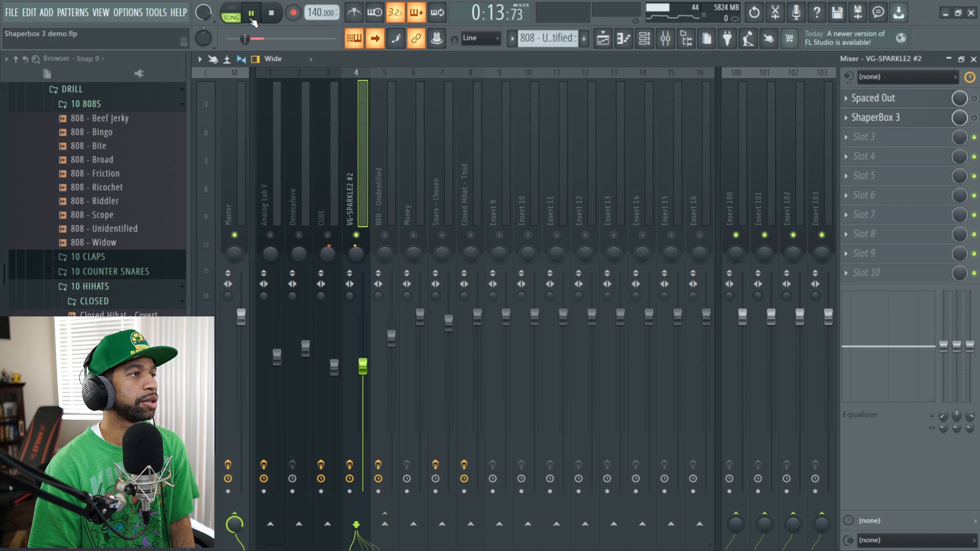
pyautogui.click(251, 19)
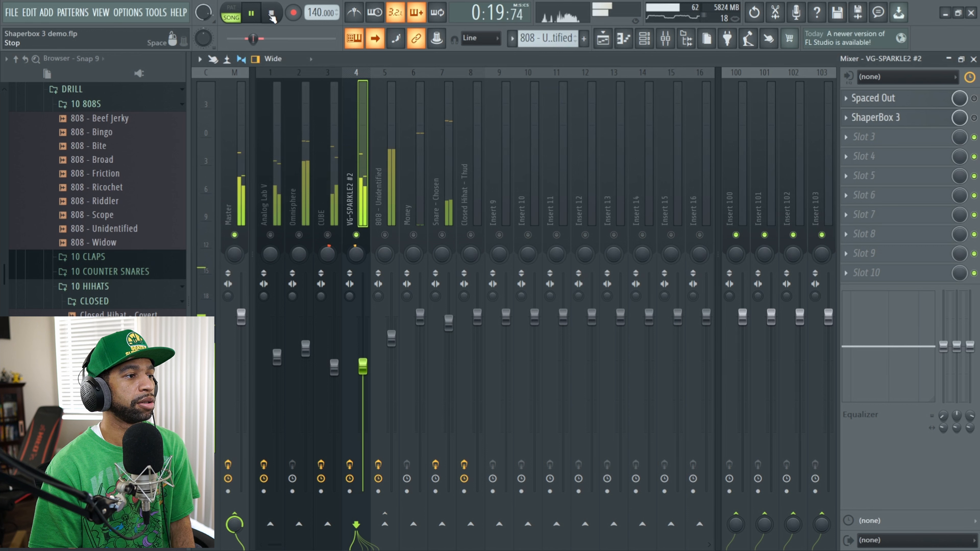
pyautogui.click(271, 16)
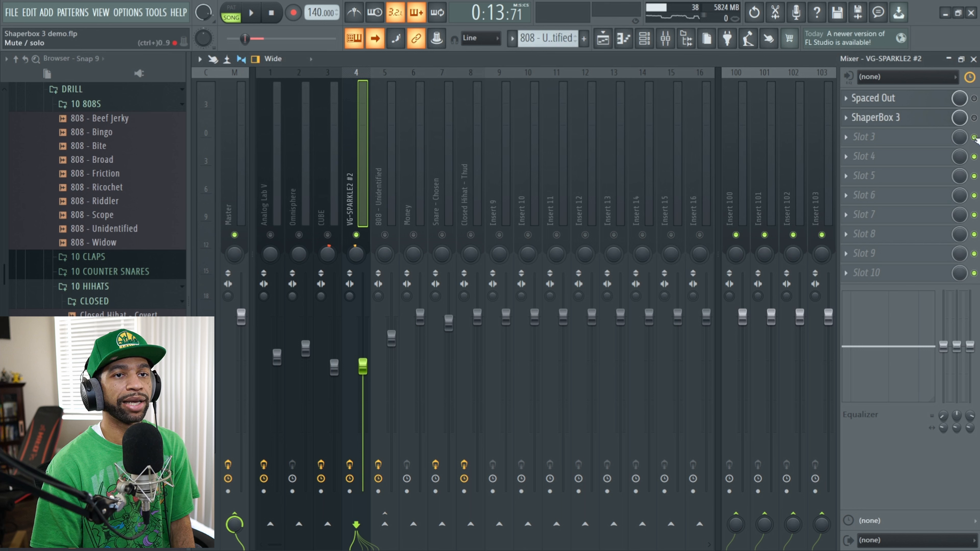
pyautogui.click(261, 21)
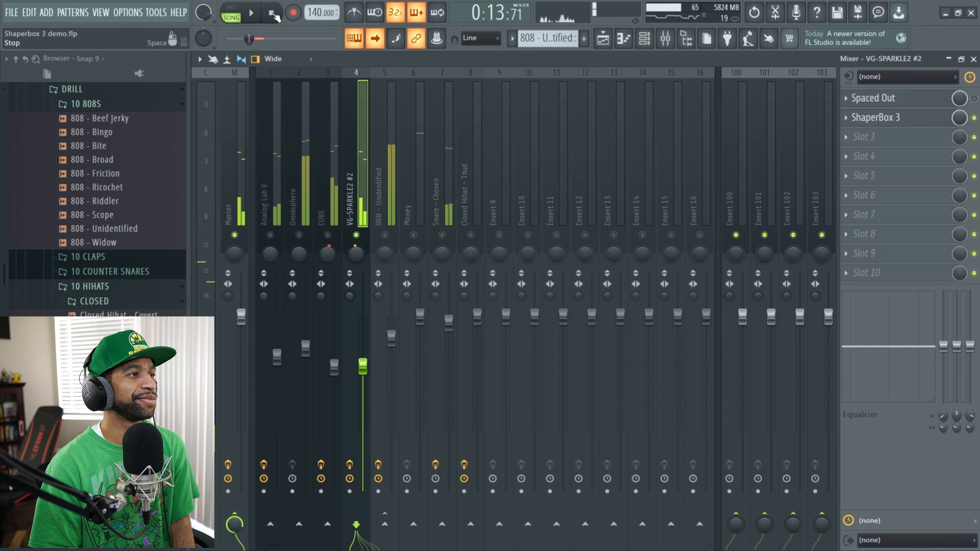
# Step: Solo the 808 - Unidentified track and play its section while viewing the Drive shaper in its second ShaperBox 3
pyautogui.rightClick(385, 235)
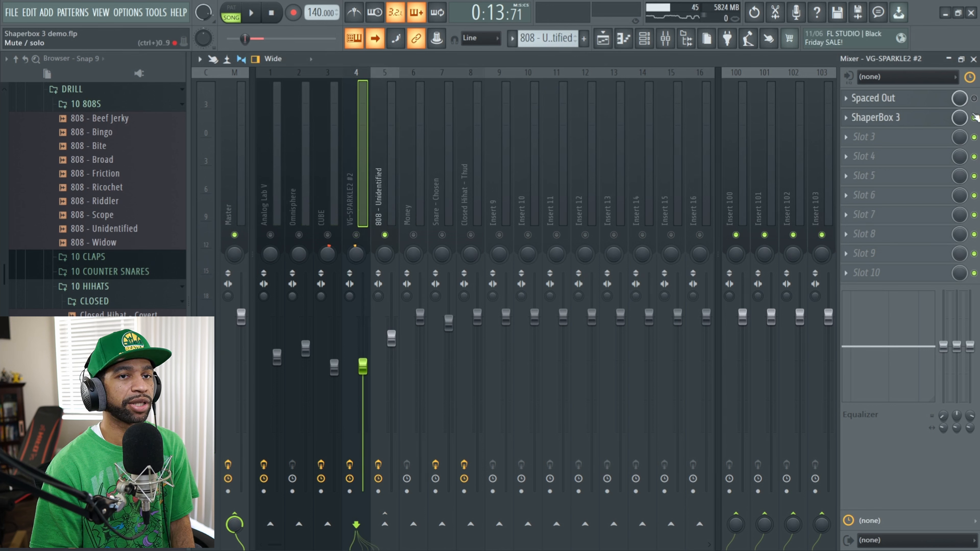
pyautogui.click(253, 13)
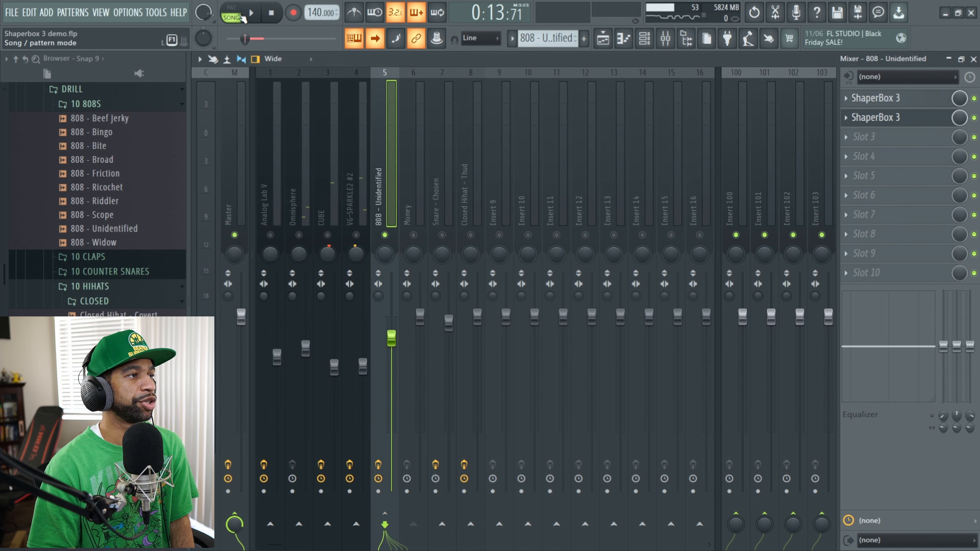
pyautogui.click(252, 15)
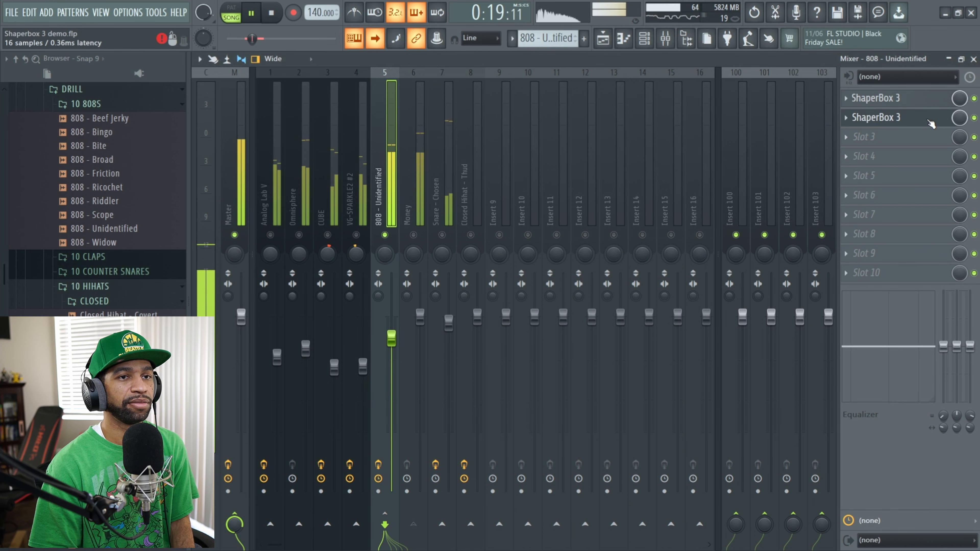
pyautogui.click(919, 122)
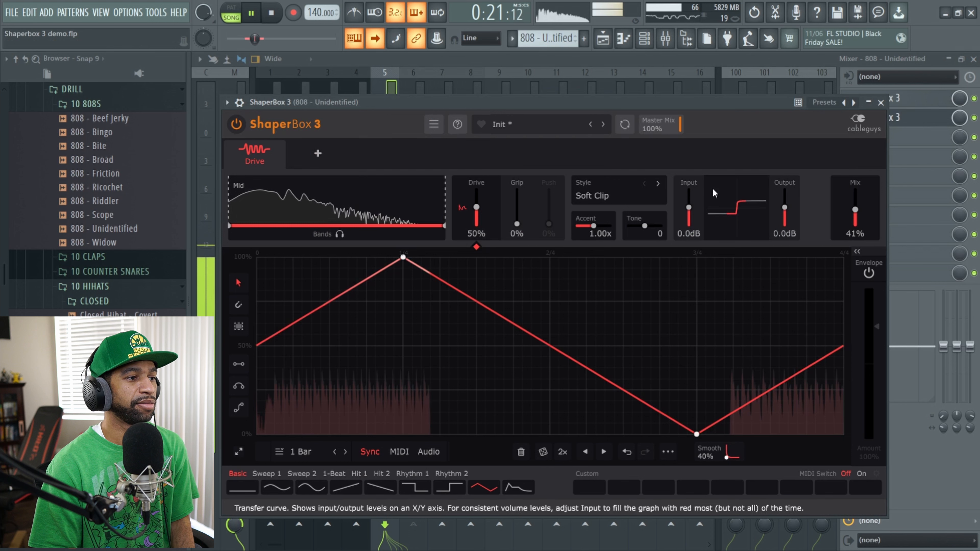
pyautogui.moveTo(525, 103); pyautogui.dragTo(496, 61)
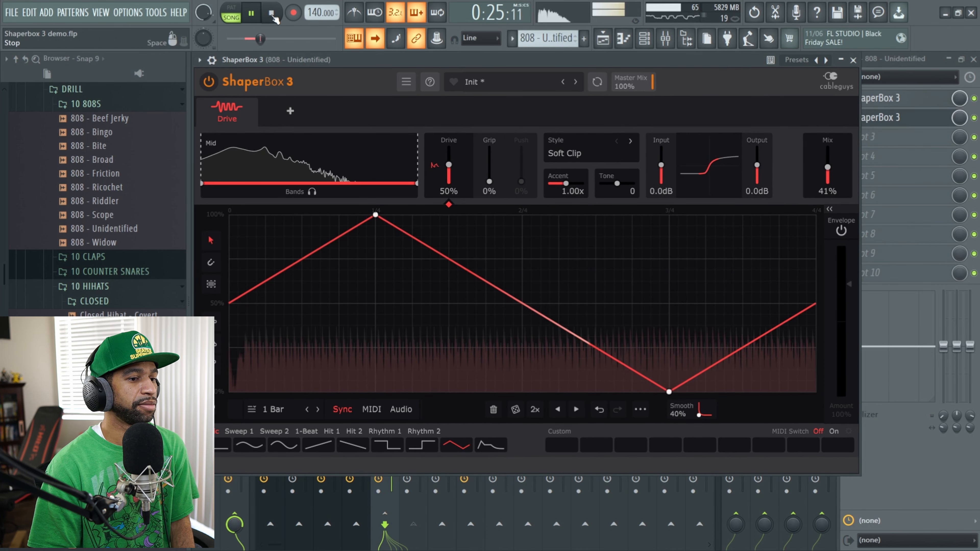
pyautogui.click(272, 14)
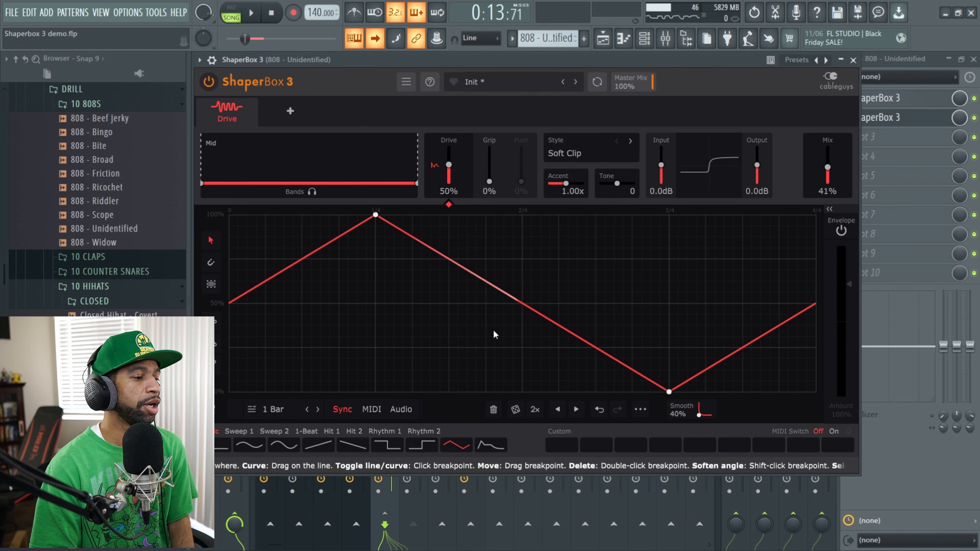
# Step: Load a stepped Rhythm 2 wave into the Drive shaper on the 808 and audition it
pyautogui.click(425, 432)
pyautogui.click(420, 446)
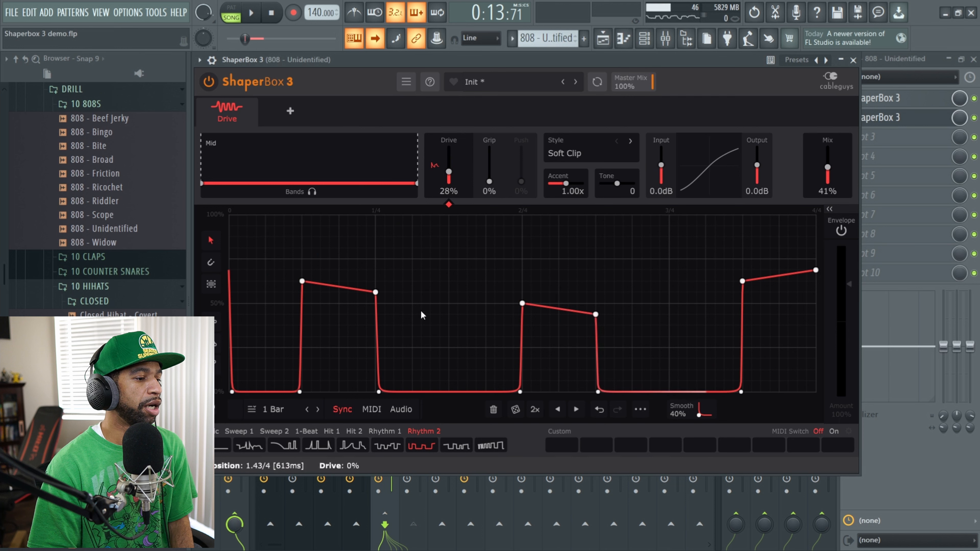
pyautogui.click(251, 13)
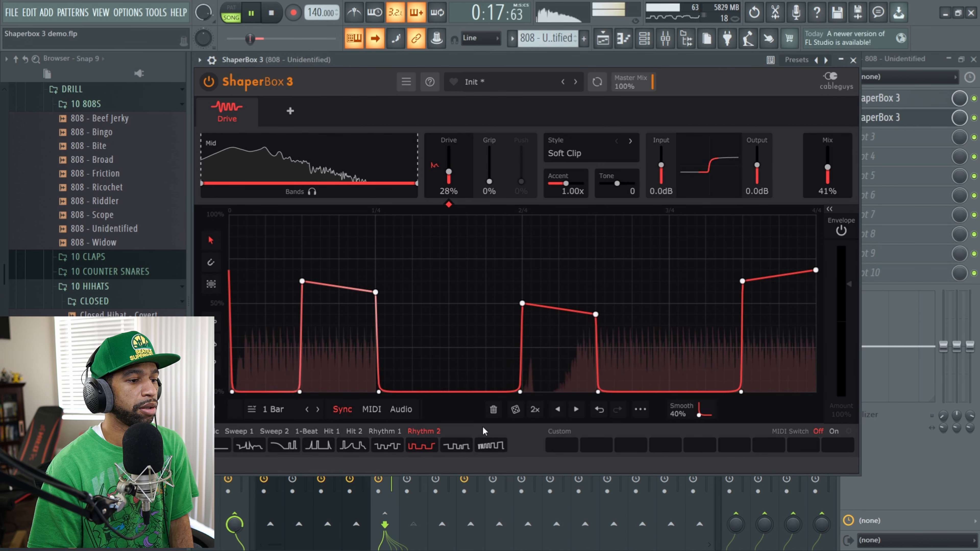
pyautogui.click(272, 14)
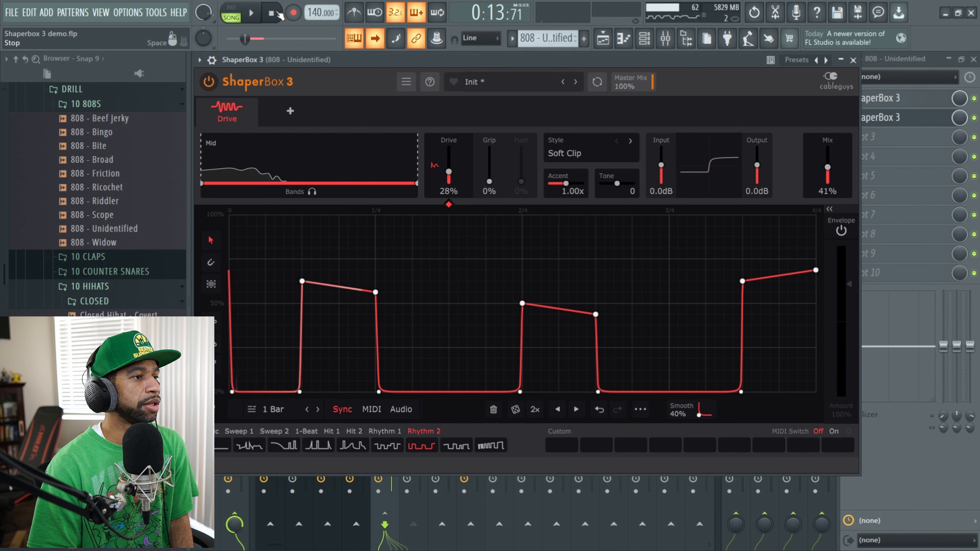
# Step: Bend the flat Drive wave segment around 3/4 upward, store the wave in the first two custom slots, and reselect the Rhythm 2 wave
pyautogui.moveTo(650, 392); pyautogui.dragTo(647, 331)
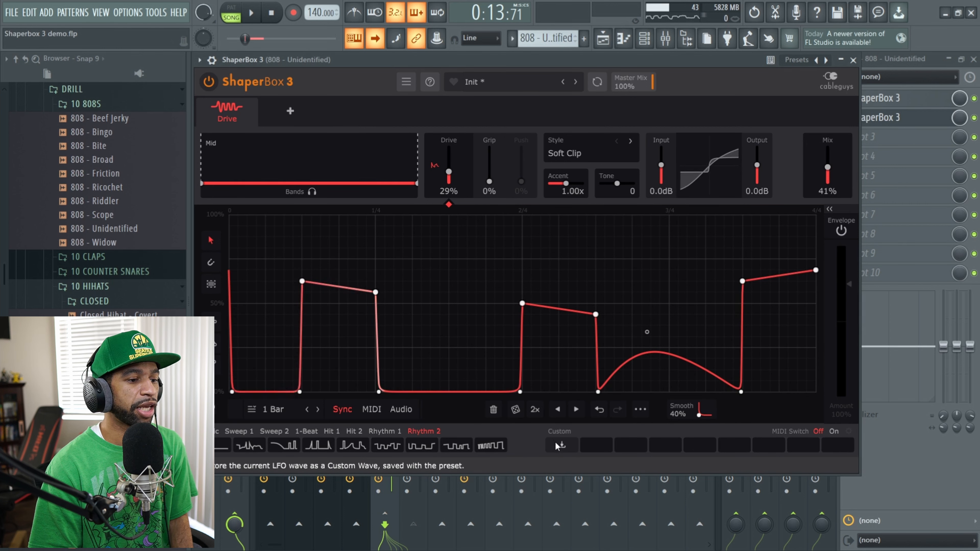
pyautogui.click(560, 446)
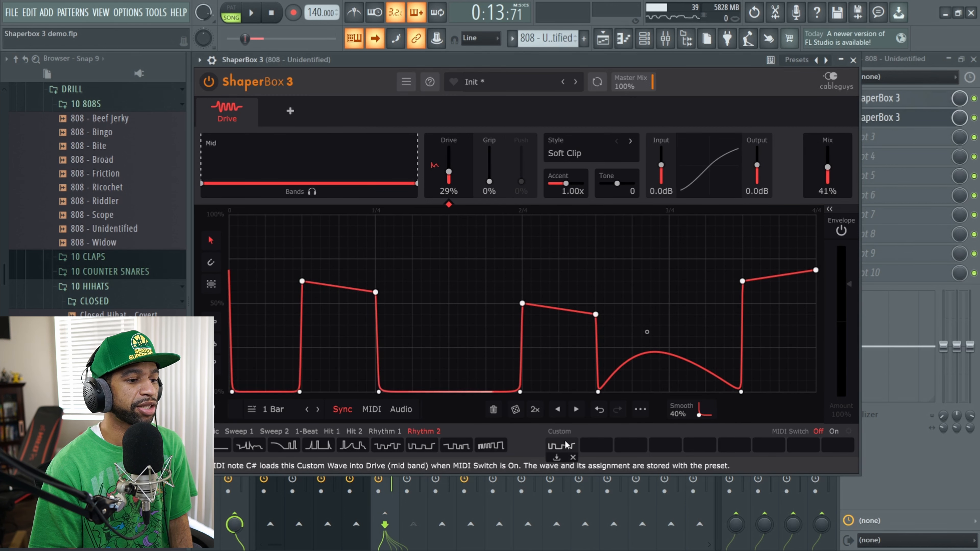
pyautogui.click(606, 445)
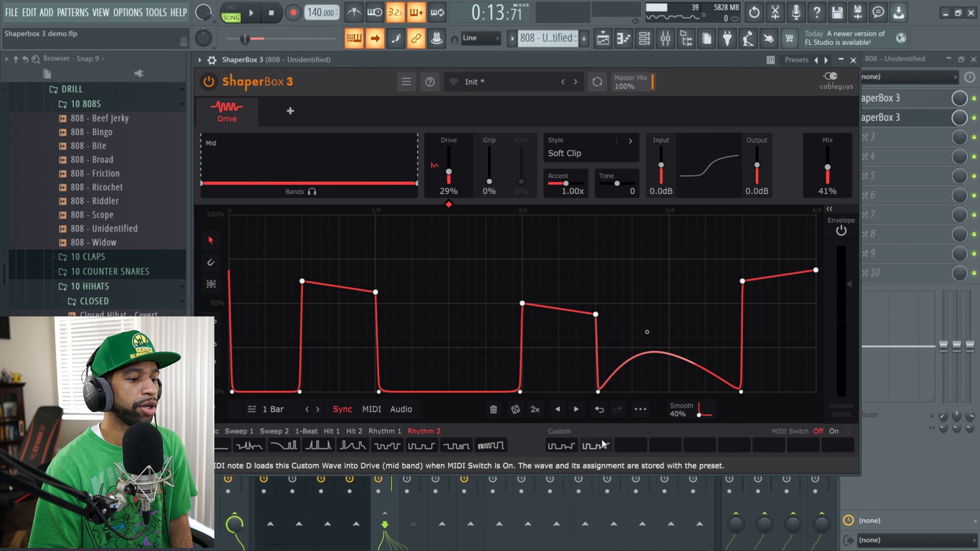
pyautogui.click(416, 447)
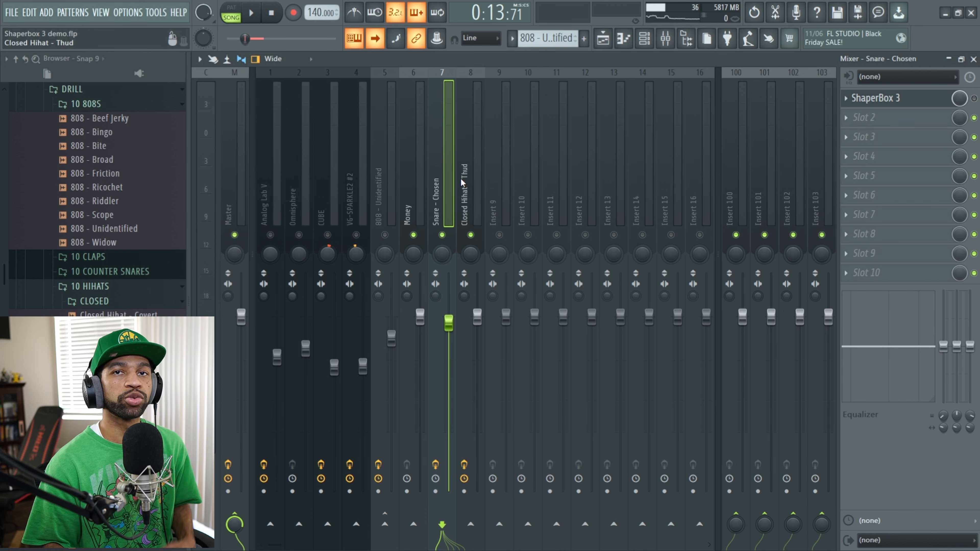
# Step: Play the soloed drum tracks twice with ShaperBox 3 bypassed on Closed Hihat - Thud
pyautogui.click(463, 153)
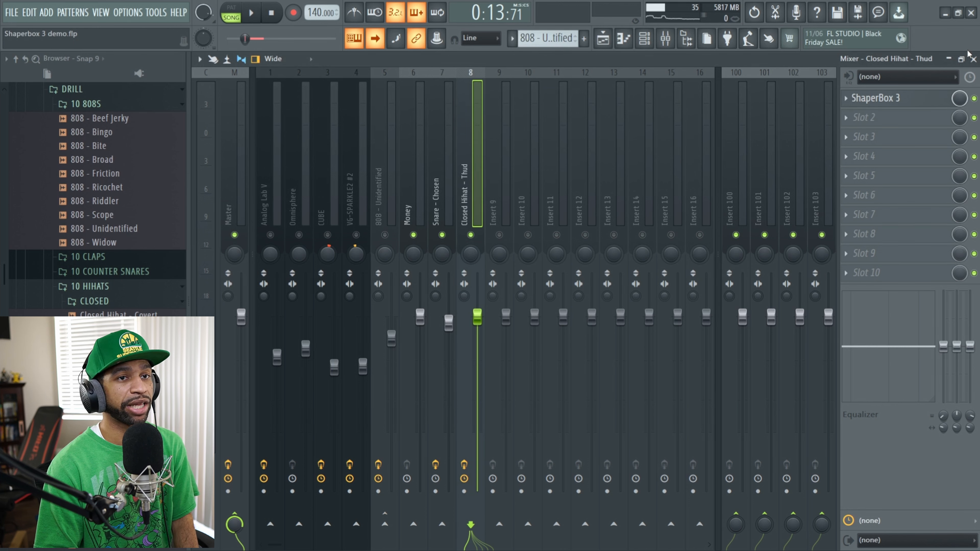
pyautogui.click(974, 99)
pyautogui.press('space')
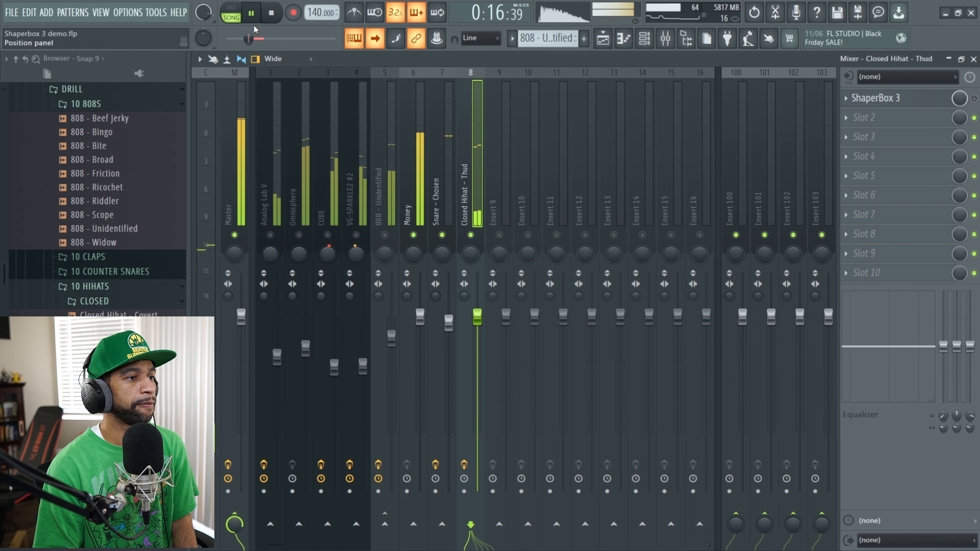
pyautogui.click(274, 15)
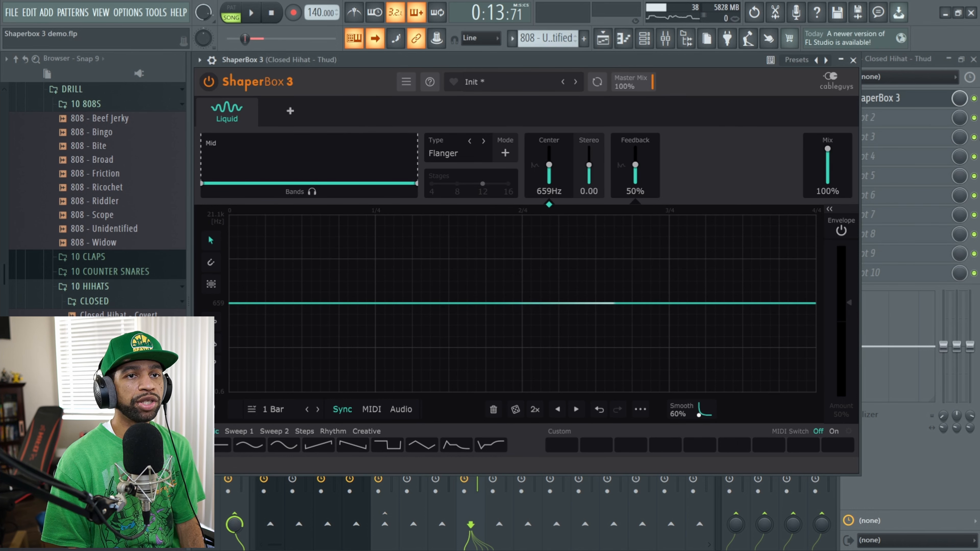
pyautogui.click(975, 97)
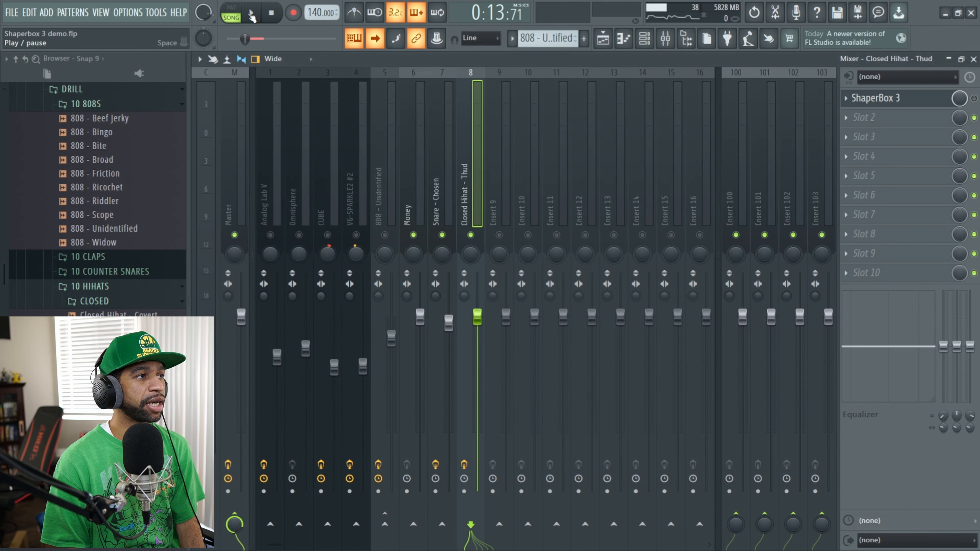
pyautogui.click(252, 16)
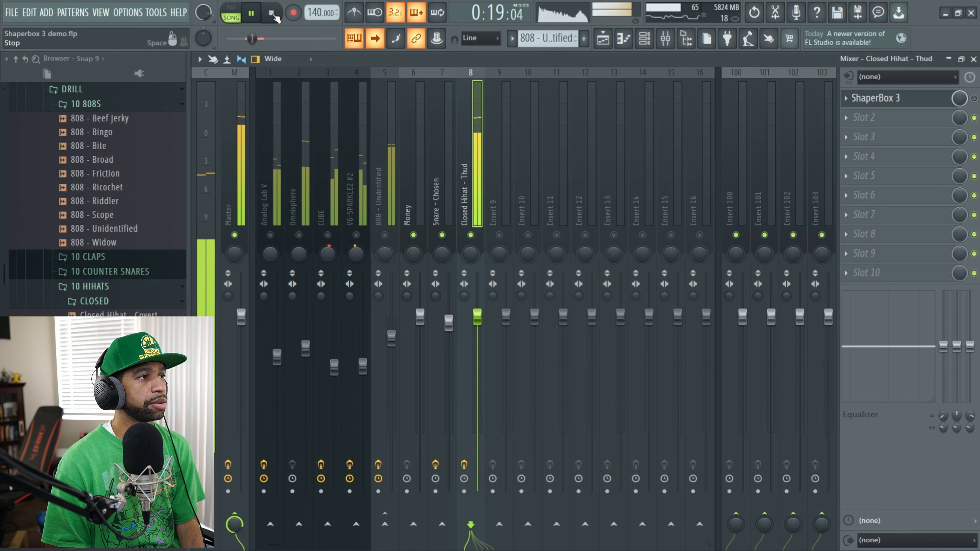
pyautogui.click(273, 15)
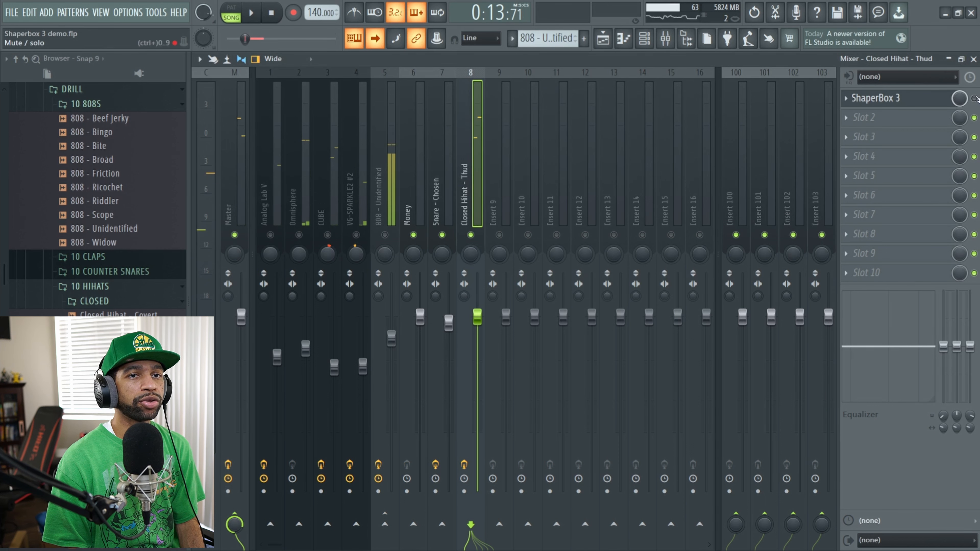
# Step: Play the drums with ShaperBox 3 active on Closed Hihat - Thud, and lower the Liquid flanger's center line to about 68.2 Hz
pyautogui.click(902, 99)
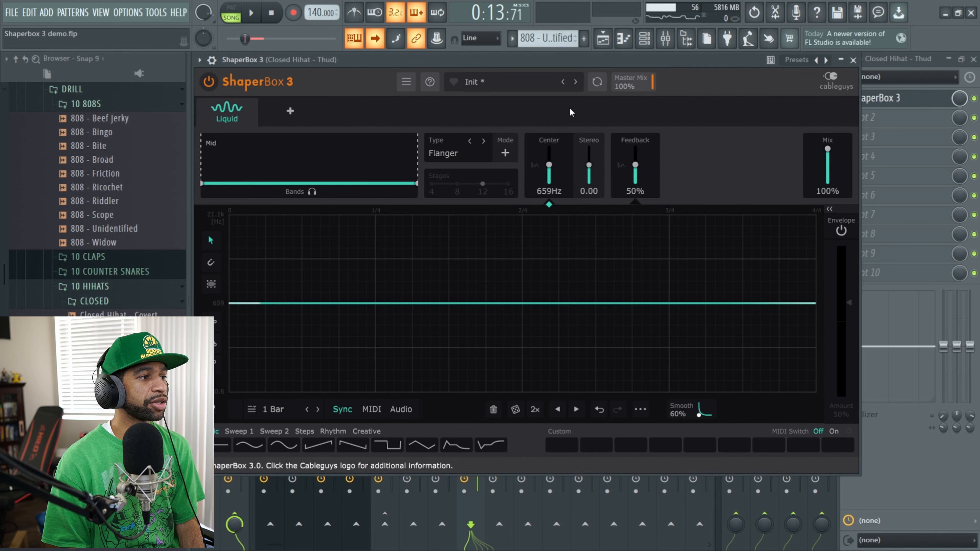
pyautogui.click(254, 15)
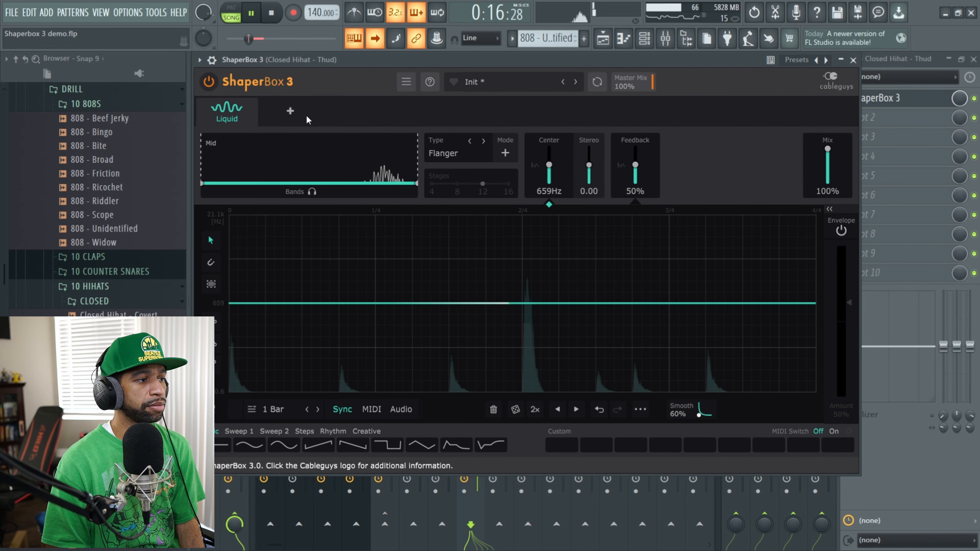
pyautogui.click(303, 303)
pyautogui.moveTo(304, 304); pyautogui.dragTo(300, 361)
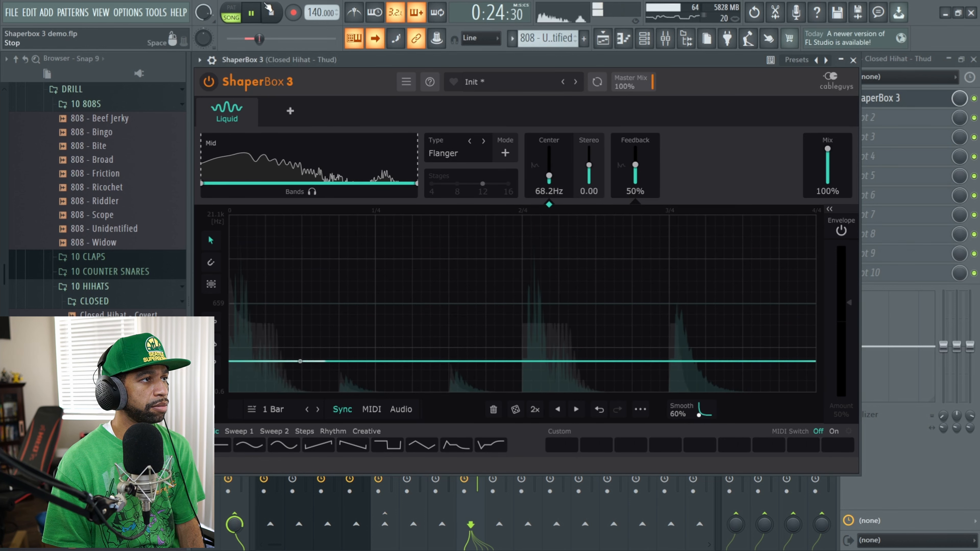
pyautogui.click(273, 14)
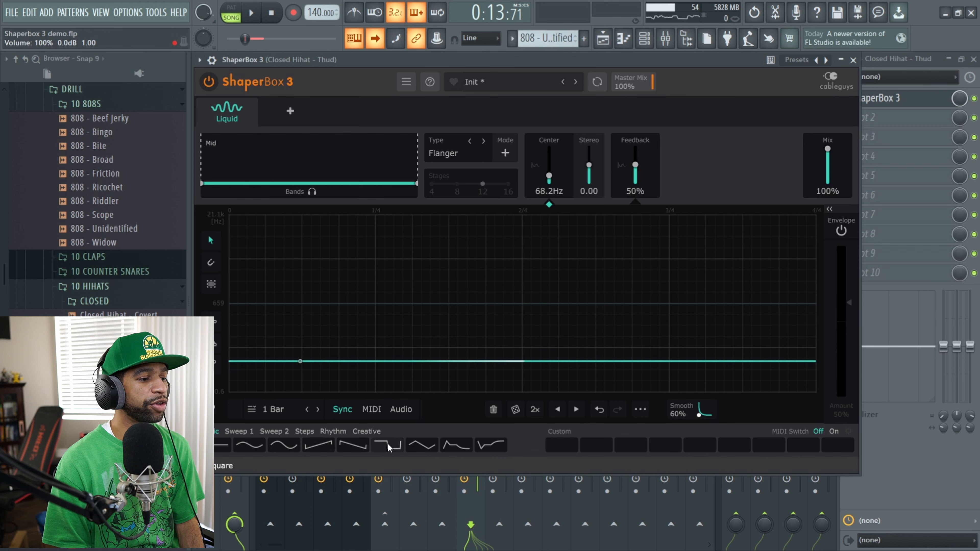
# Step: Apply the triangle wave to the hi-hat's Liquid center frequency, and replace it with a Steps pattern during playback
pyautogui.click(420, 446)
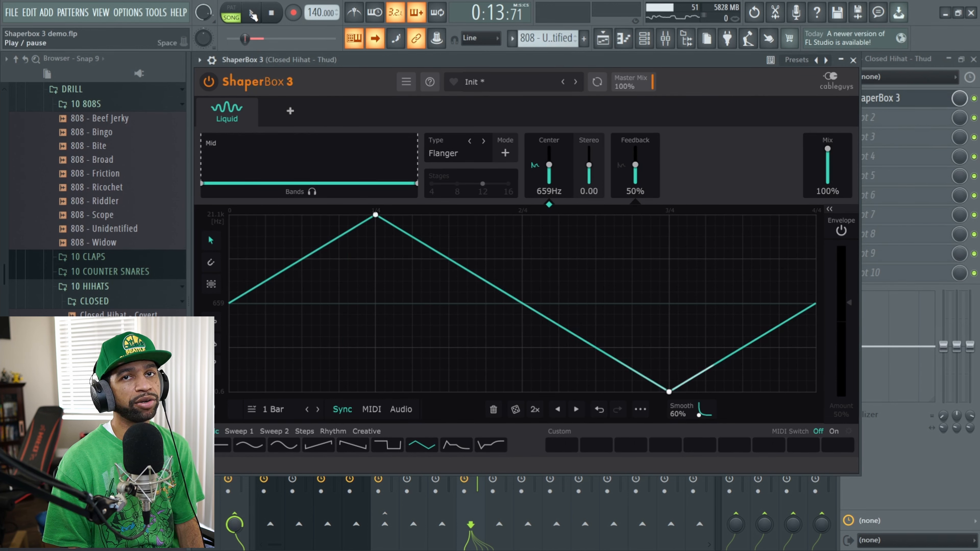
pyautogui.click(252, 14)
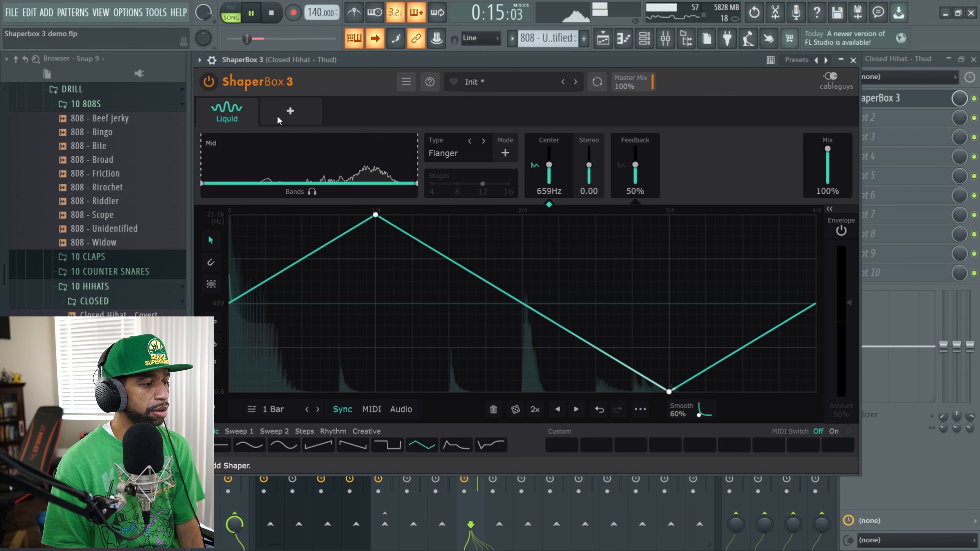
pyautogui.click(304, 431)
pyautogui.click(289, 445)
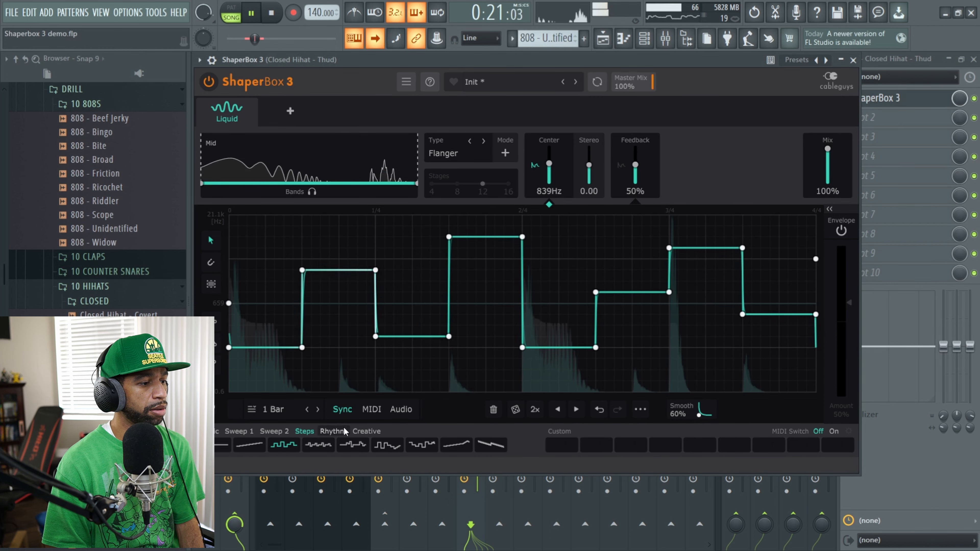
# Step: Apply the Steps 1 wave to the hi-hat's Liquid center frequency, switch the type to Phaser, and restart playback
pyautogui.click(250, 444)
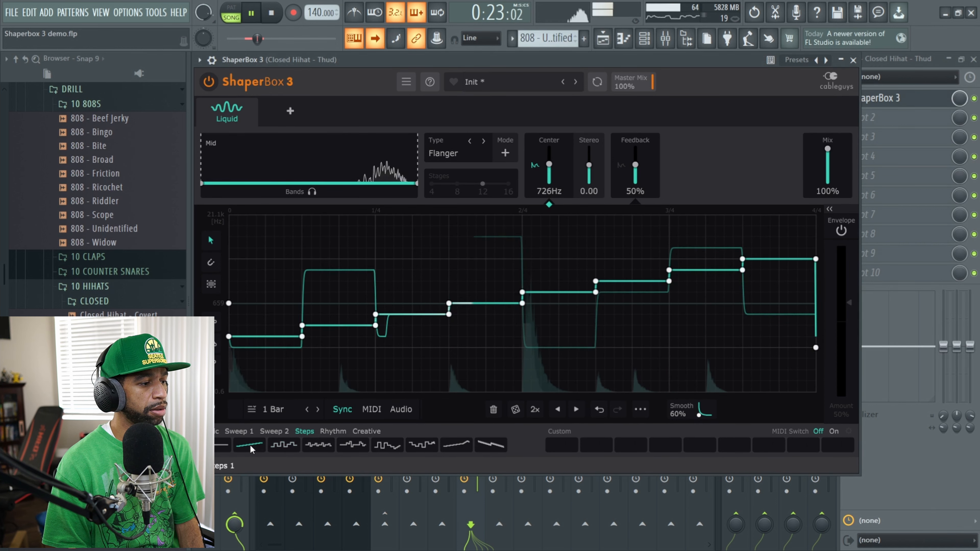
pyautogui.click(266, 16)
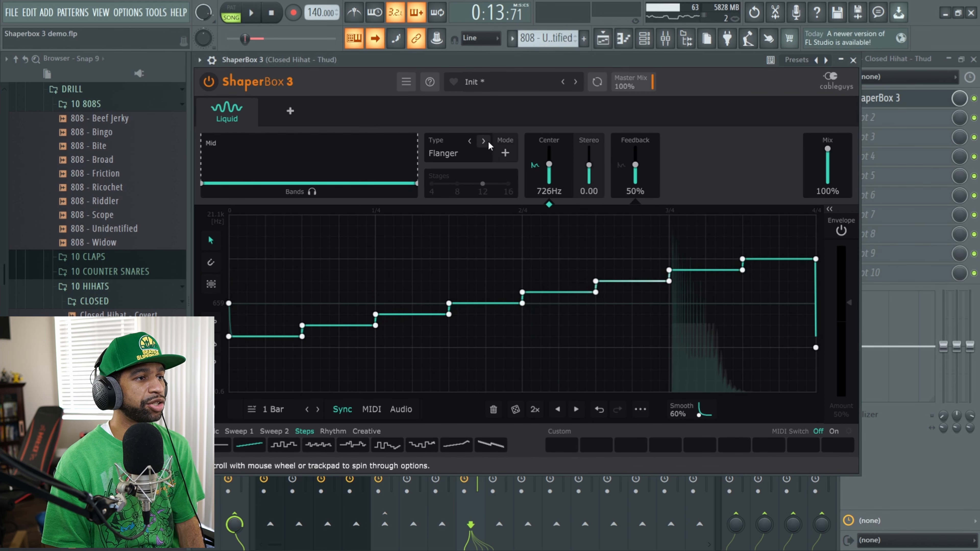
pyautogui.click(484, 142)
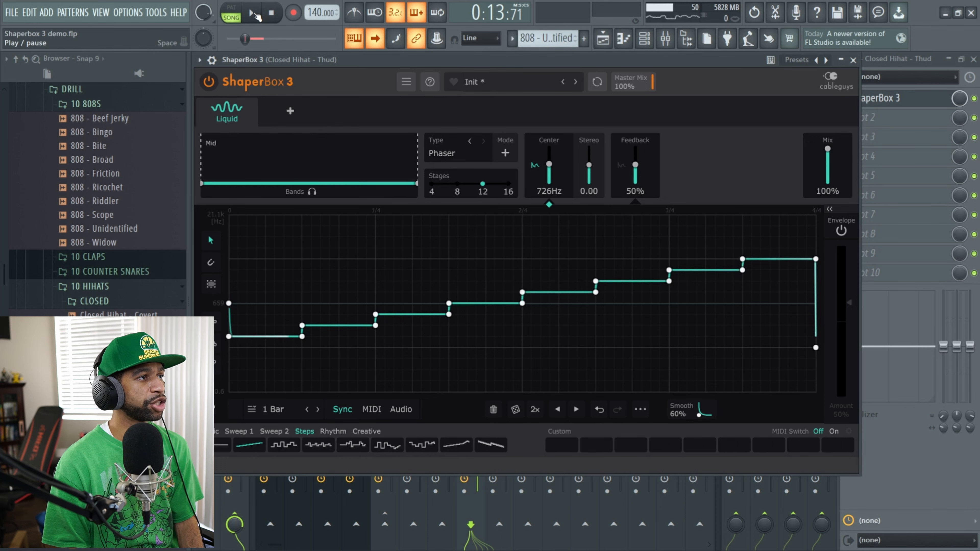
pyautogui.click(254, 15)
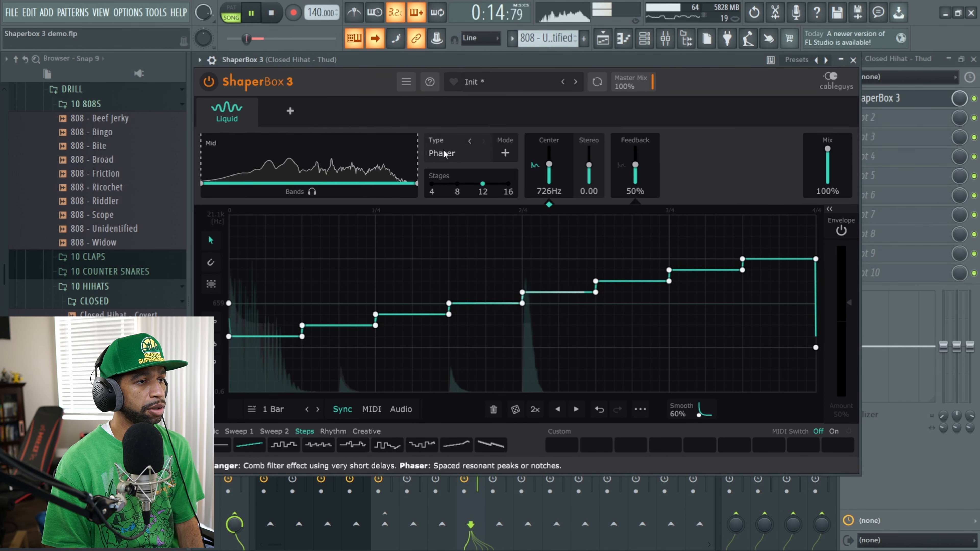
# Step: During playback, replace the center-frequency wave with Steps 8 and finally with the zigzag wave from the Rhythm set
pyautogui.click(489, 446)
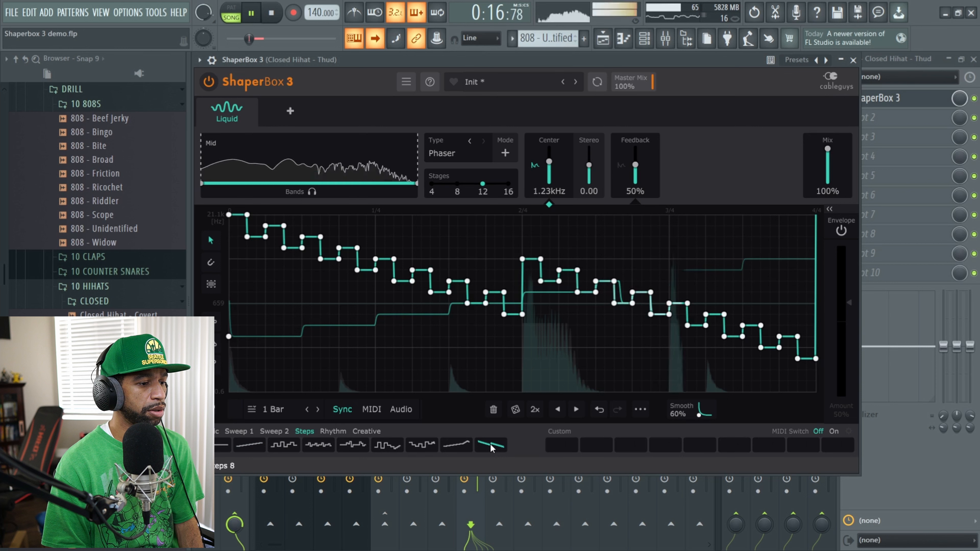
pyautogui.click(333, 431)
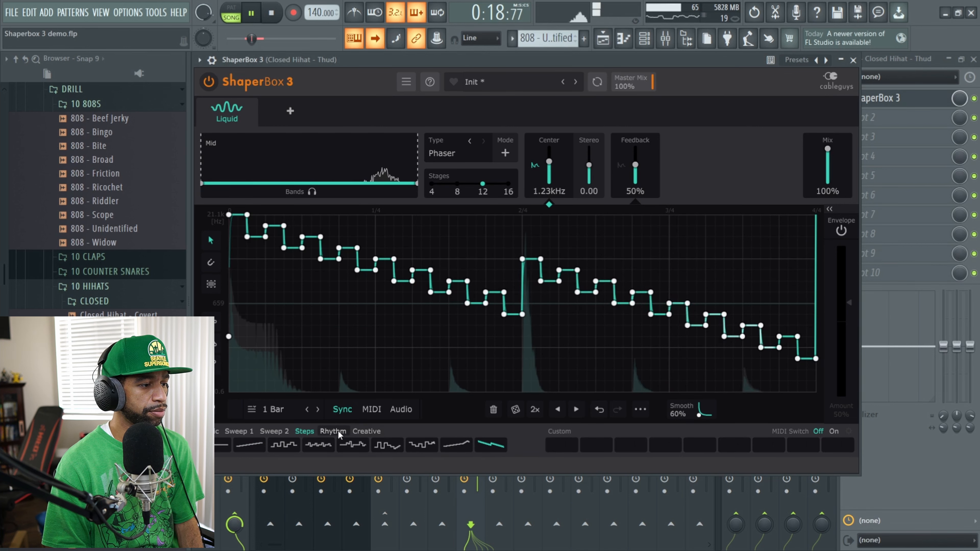
pyautogui.click(456, 443)
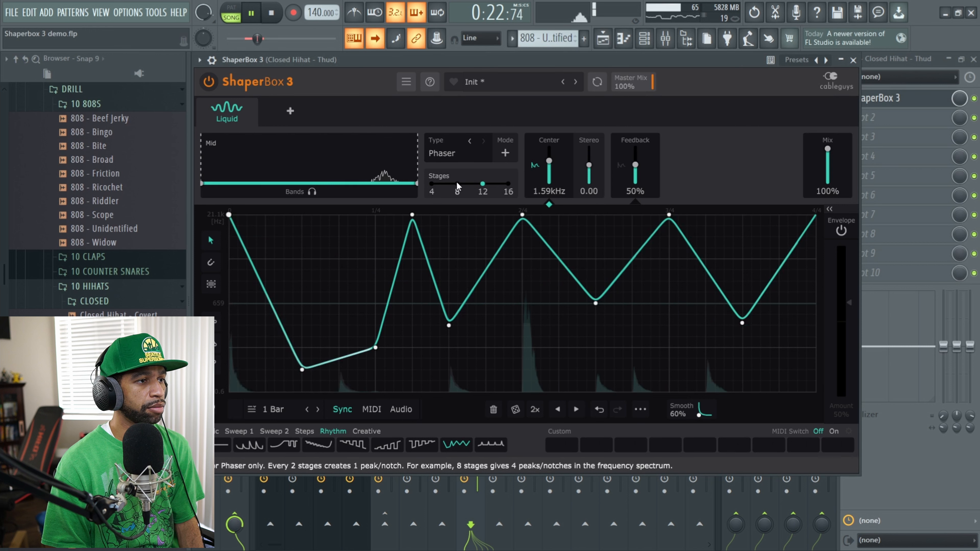
# Step: Set the hi-hat phaser to 8 stages with a stereo offset of 12.2, and stop playback
pyautogui.moveTo(482, 184); pyautogui.dragTo(457, 184)
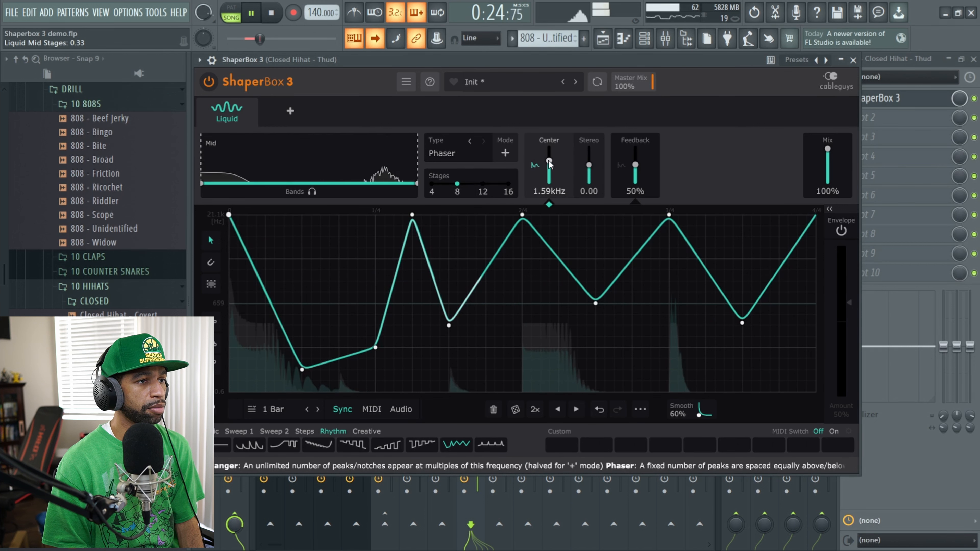
pyautogui.moveTo(587, 162); pyautogui.dragTo(588, 157)
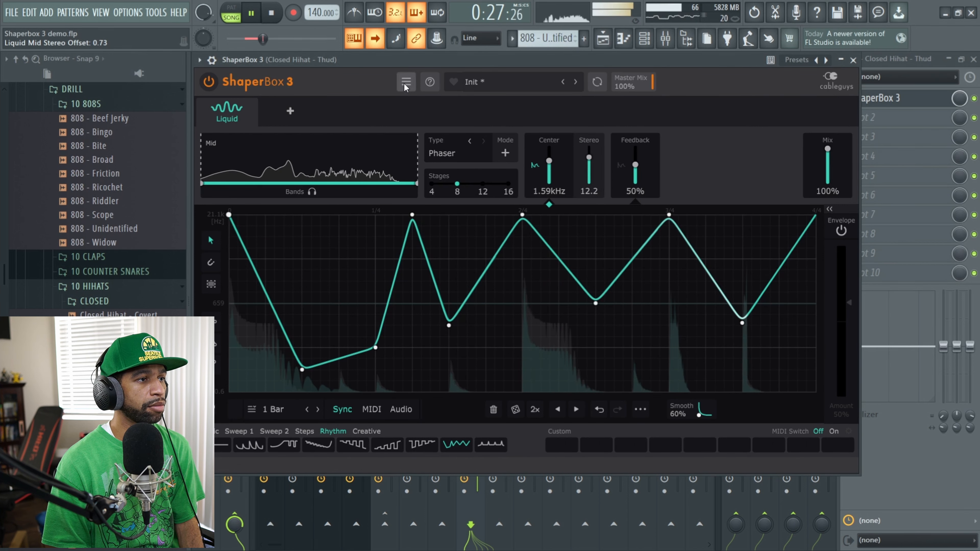
pyautogui.click(272, 13)
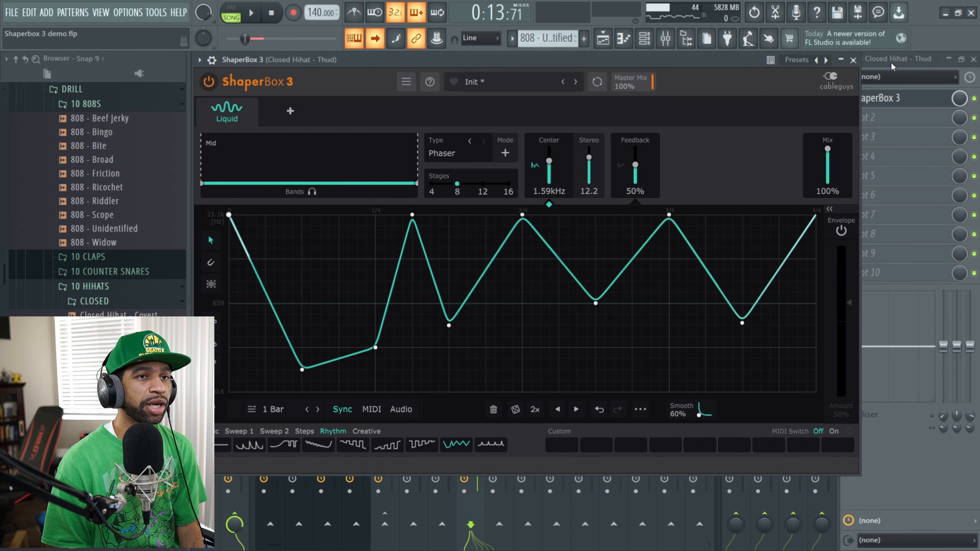
# Step: Close the hi-hat's ShaperBox 3 and route the Money channel to mixer track 6 in the channel rack
pyautogui.click(854, 60)
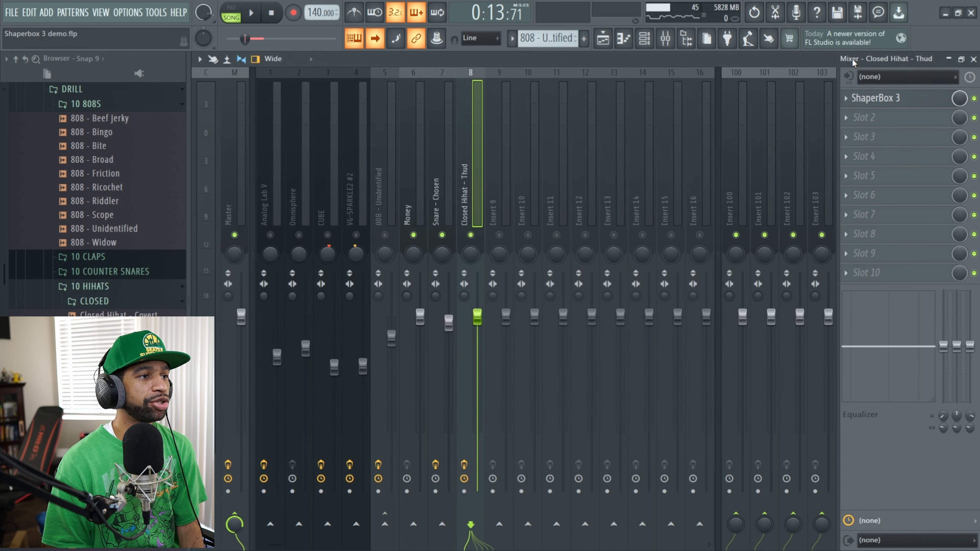
pyautogui.click(389, 197)
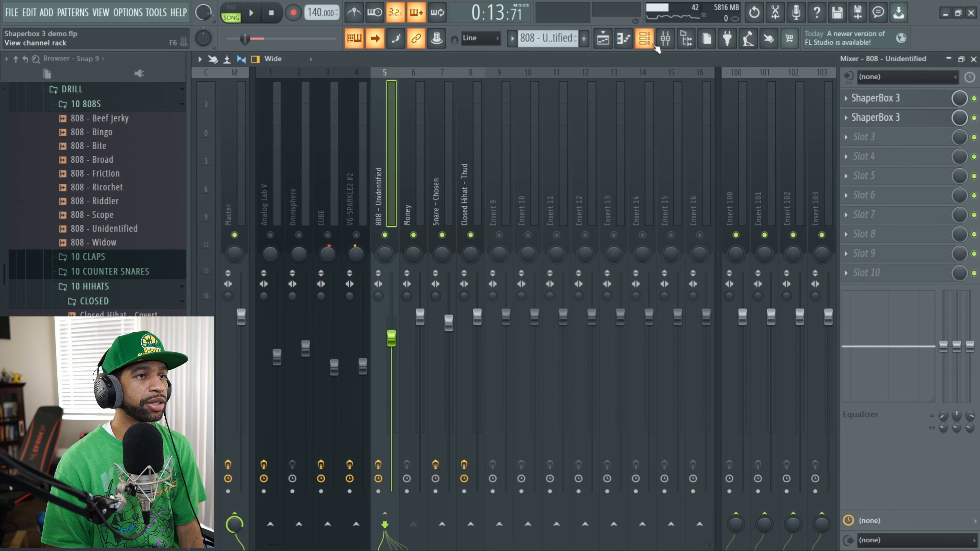
pyautogui.click(645, 39)
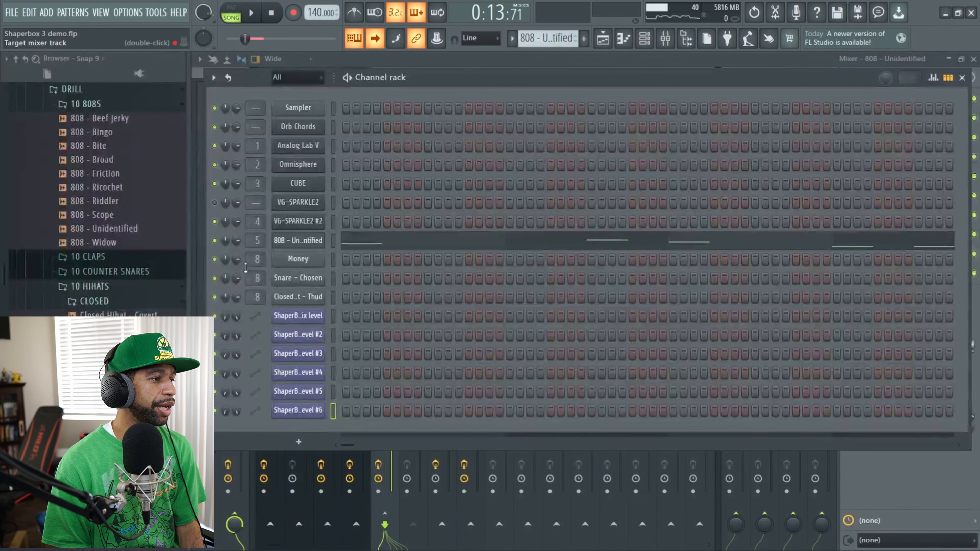
pyautogui.moveTo(253, 261); pyautogui.dragTo(253, 266)
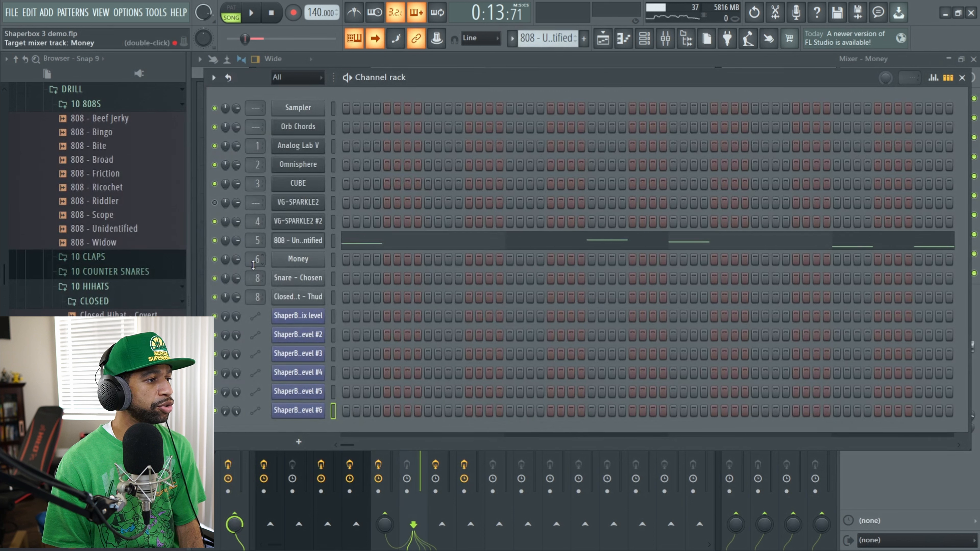
pyautogui.click(962, 79)
# Step: Sidechain mixer track Insert 13 to Insert 12
pyautogui.click(387, 189)
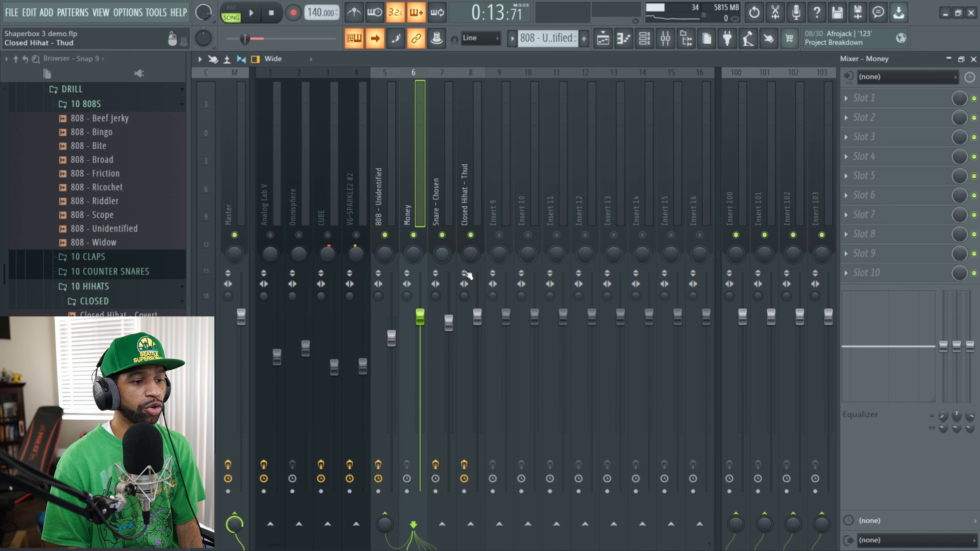
pyautogui.click(610, 203)
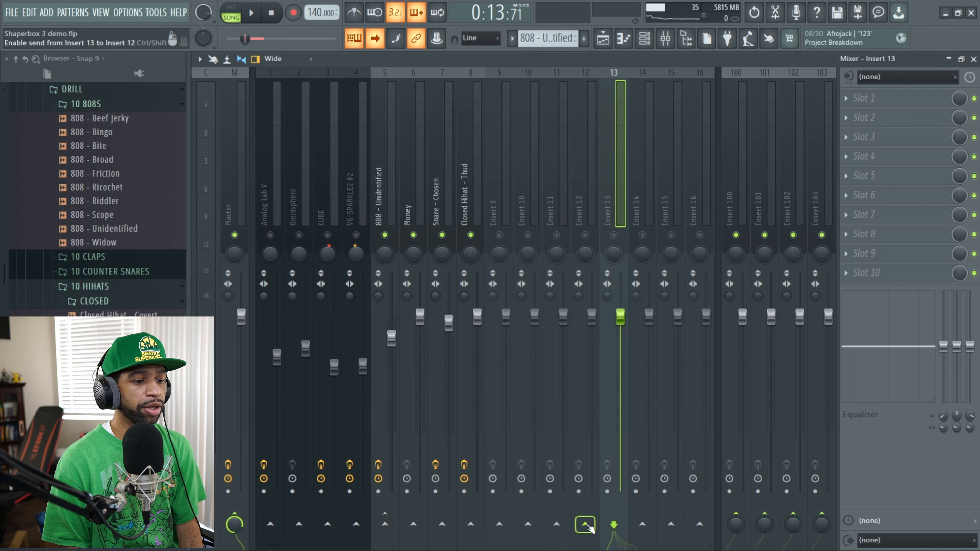
pyautogui.rightClick(587, 525)
pyautogui.click(608, 524)
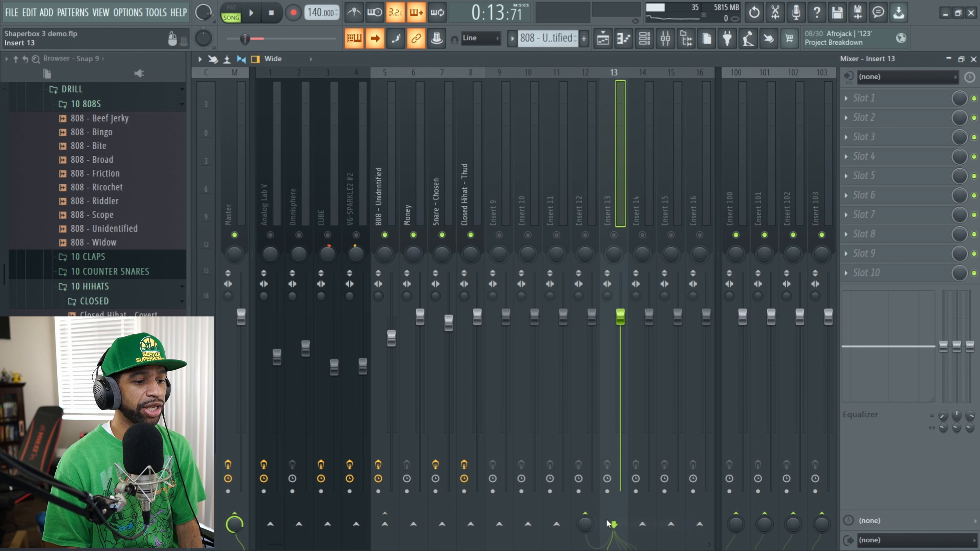
# Step: Examine Money's mixer routing and the processing connections of the first ShaperBox 3 on 808 - Unidentified
pyautogui.click(408, 204)
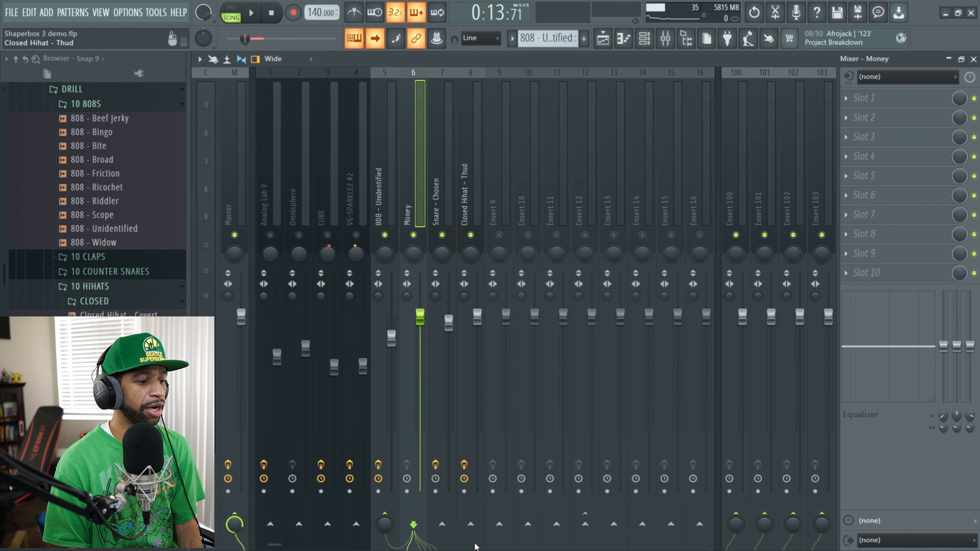
pyautogui.click(379, 194)
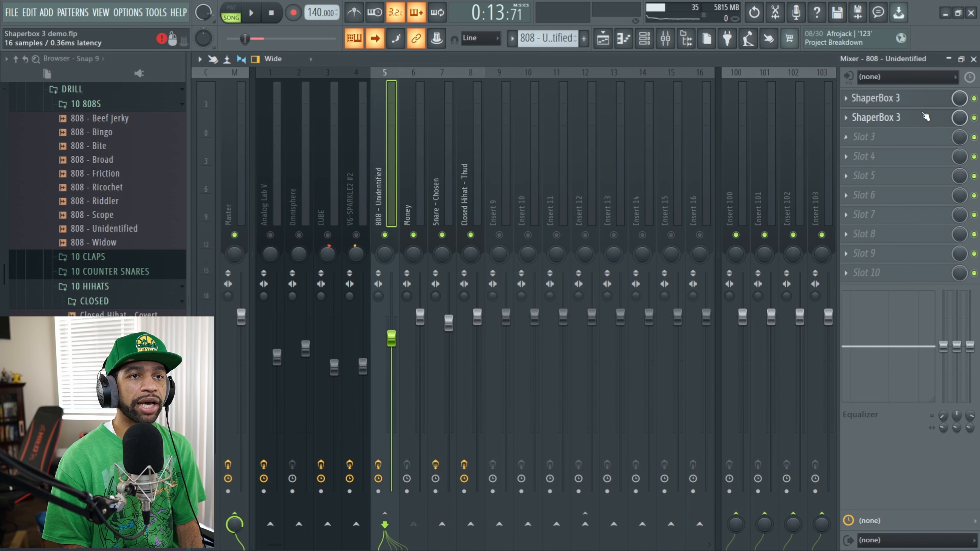
pyautogui.click(900, 99)
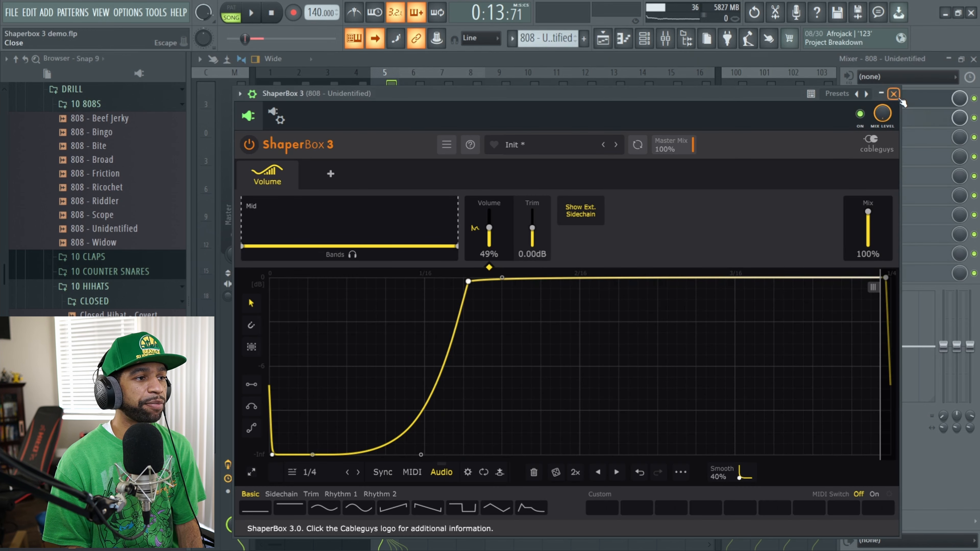
pyautogui.click(274, 115)
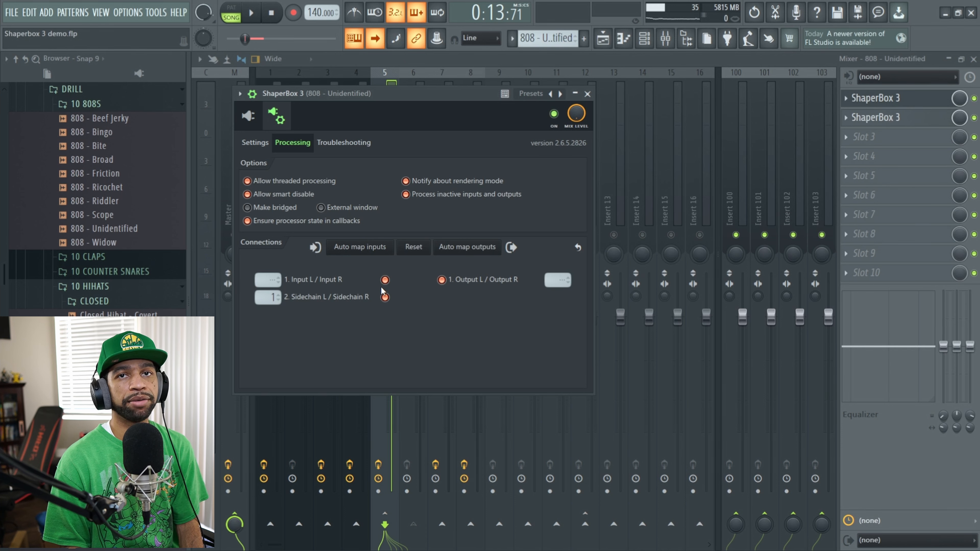
pyautogui.click(587, 94)
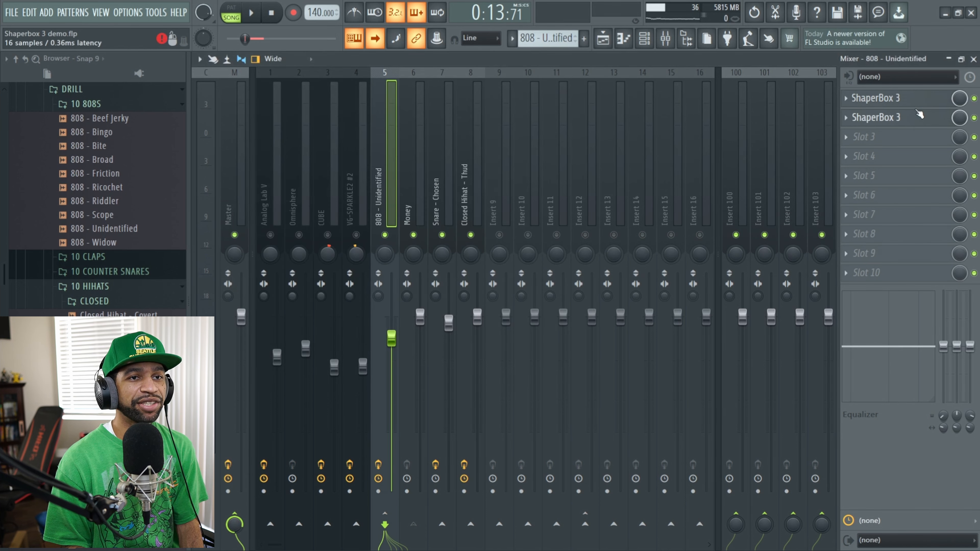
# Step: Reopen the first ShaperBox 3 on 808 - Unidentified, show its Volume shaper, and move the plugin window higher
pyautogui.click(910, 101)
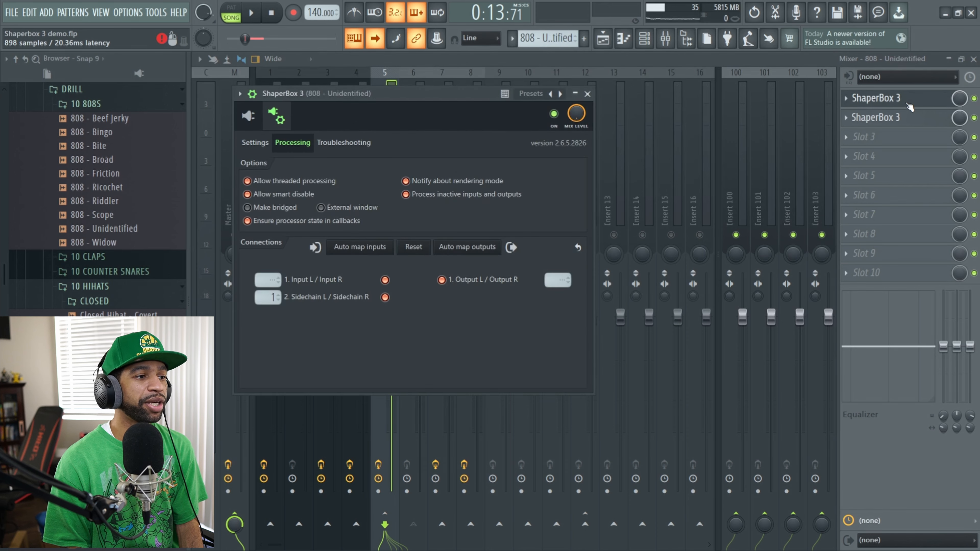
pyautogui.click(247, 117)
pyautogui.moveTo(344, 92); pyautogui.dragTo(304, 53)
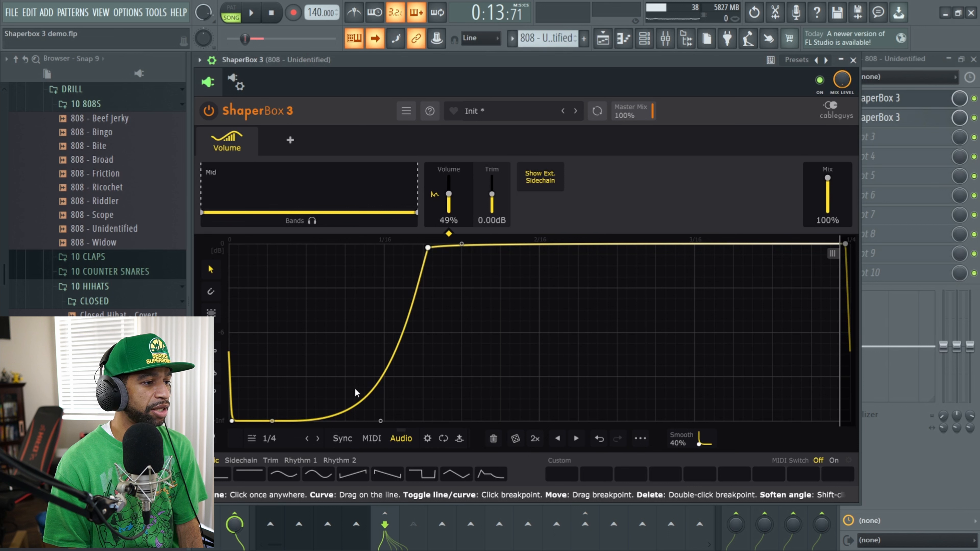
# Step: Play the beat three times with the 808's Volume curve, and pull the curve's upper breakpoint back to about 1/16
pyautogui.click(254, 14)
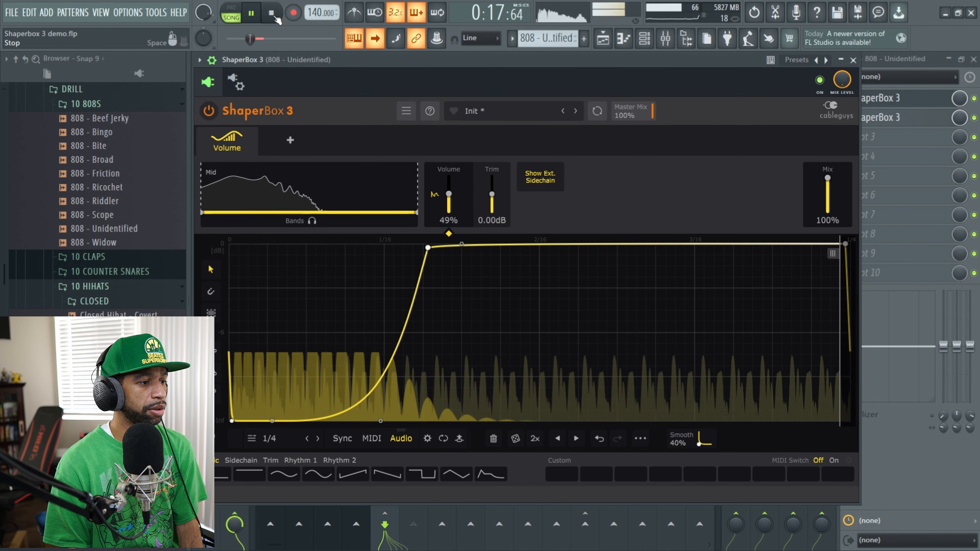
pyautogui.click(274, 17)
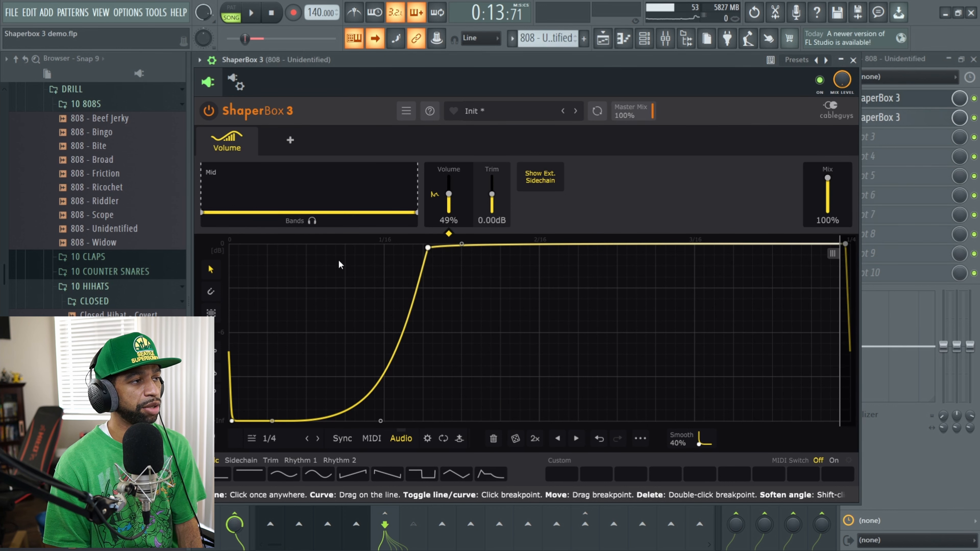
pyautogui.click(252, 13)
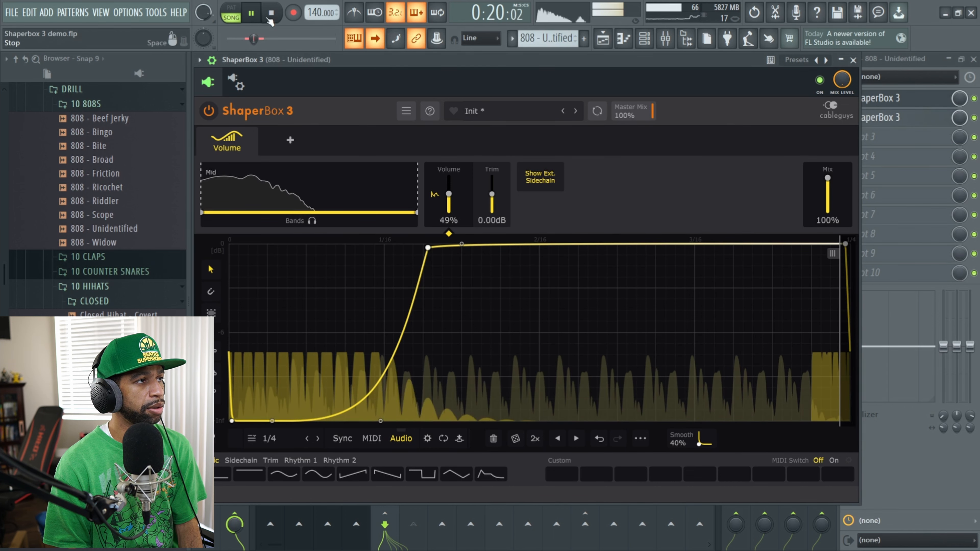
pyautogui.click(271, 13)
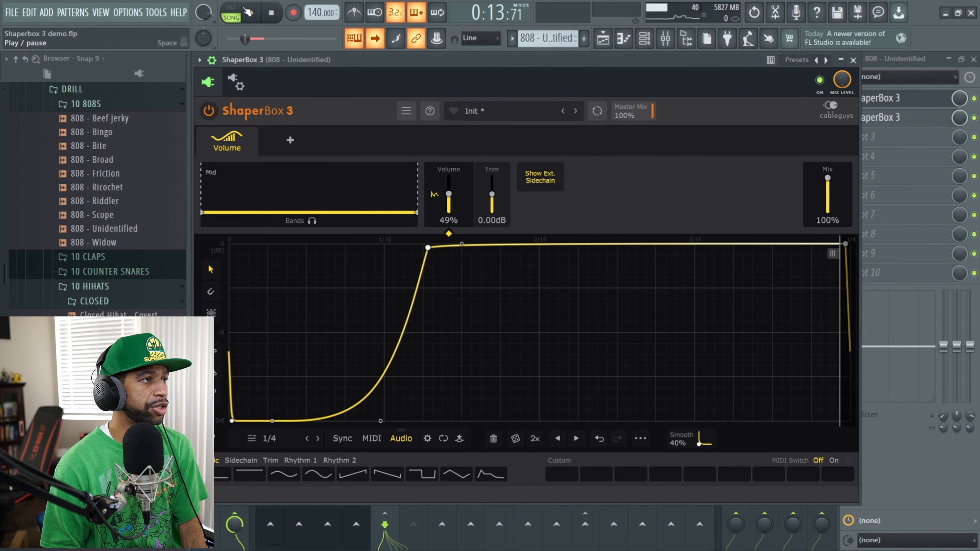
pyautogui.click(253, 12)
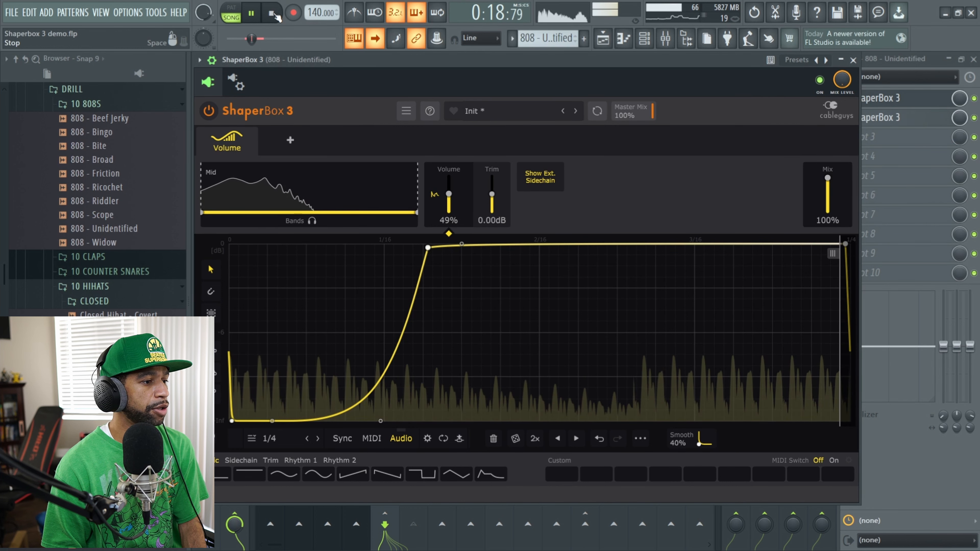
pyautogui.press('space')
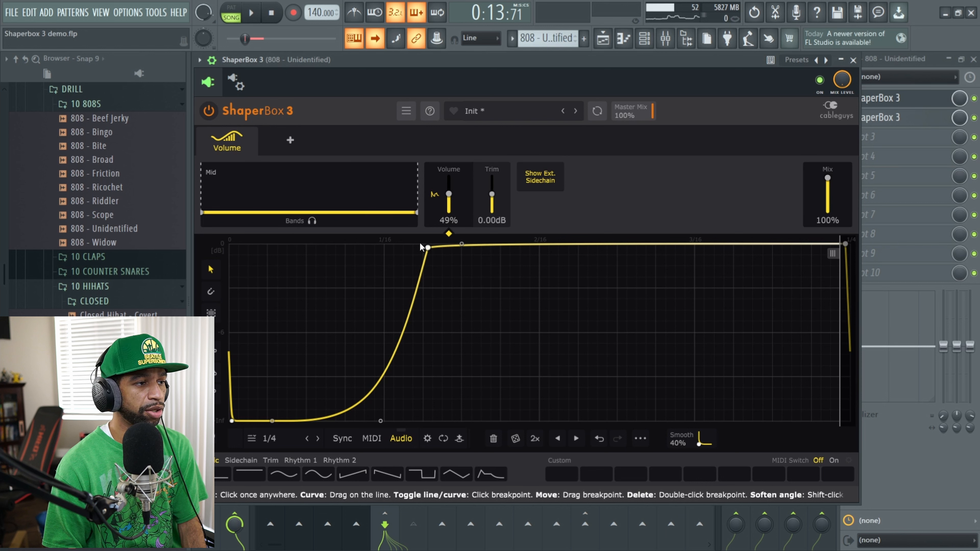
pyautogui.moveTo(427, 247); pyautogui.dragTo(389, 247)
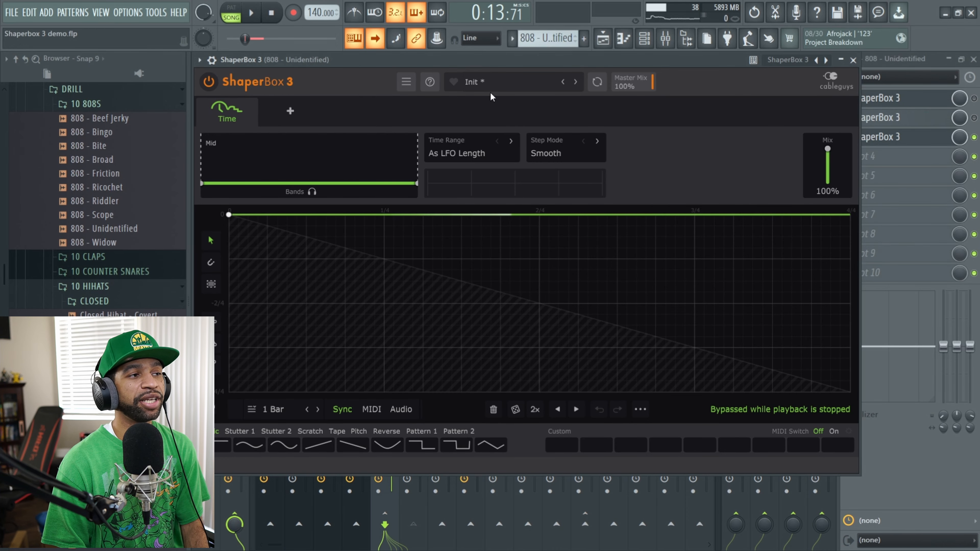
# Step: Open the preset browser from the ShaperBox 3 with the Time shaper, and play and stop the beat
pyautogui.click(491, 80)
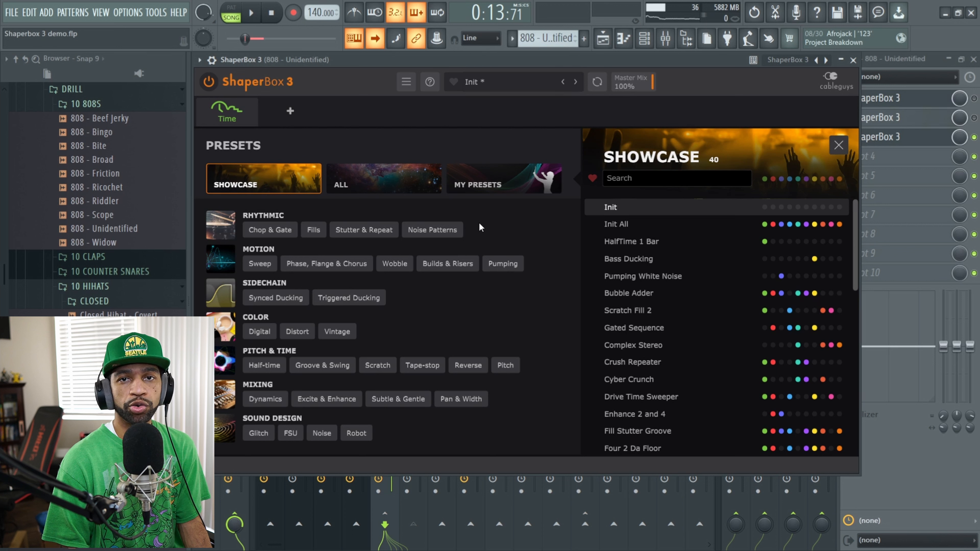
pyautogui.click(251, 15)
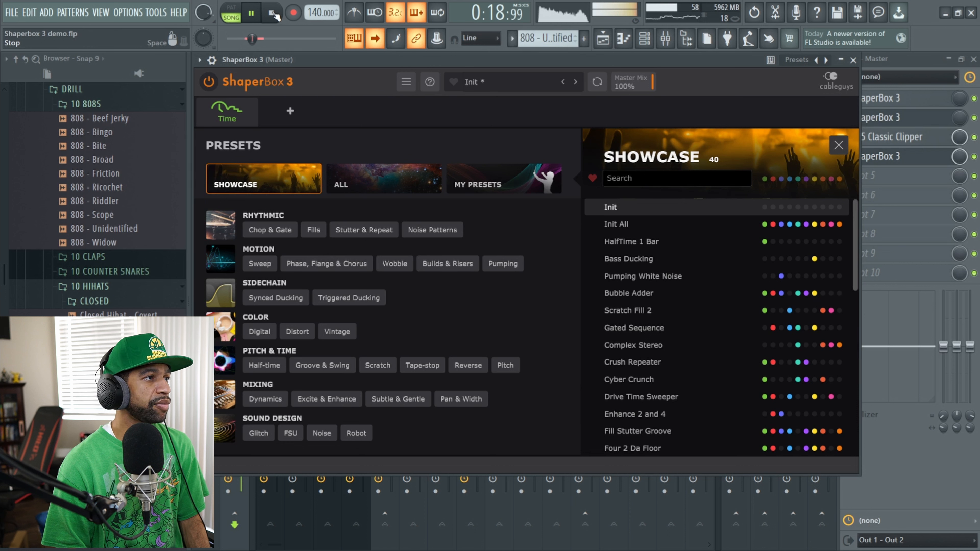
pyautogui.click(274, 14)
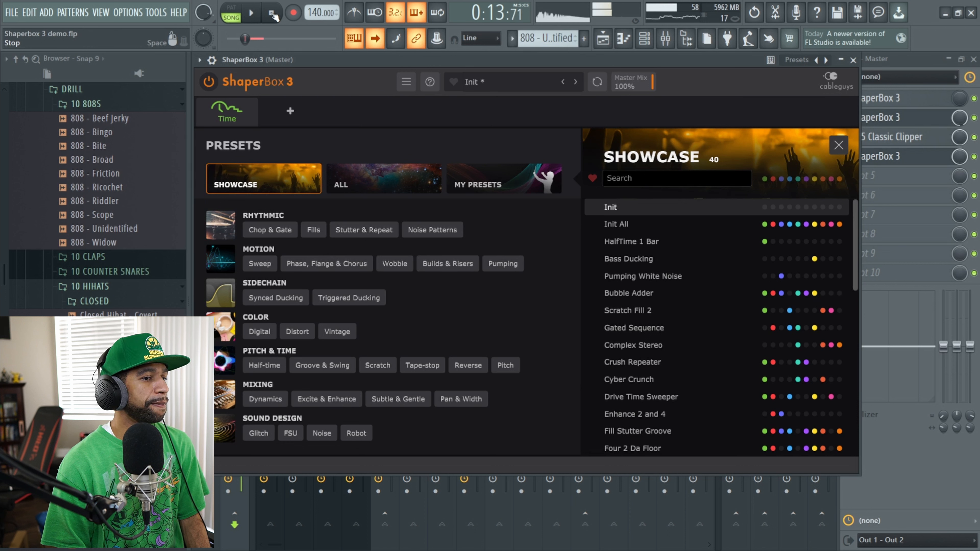
# Step: Browse the preset lists of the Chop & Gate and Fills categories in the Rhythmic group
pyautogui.click(276, 231)
pyautogui.scroll(-10, 658, 270)
pyautogui.scroll(-8, 661, 309)
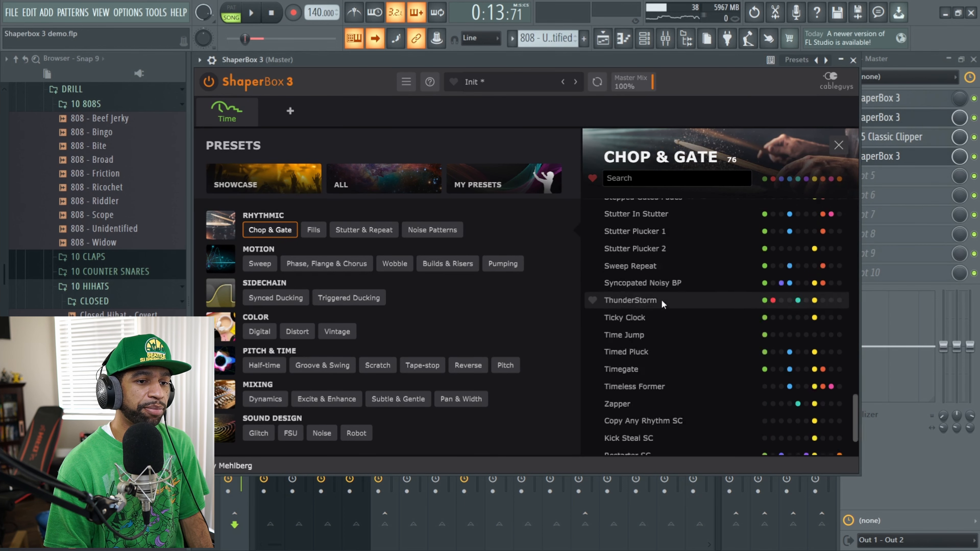
pyautogui.scroll(20, 661, 304)
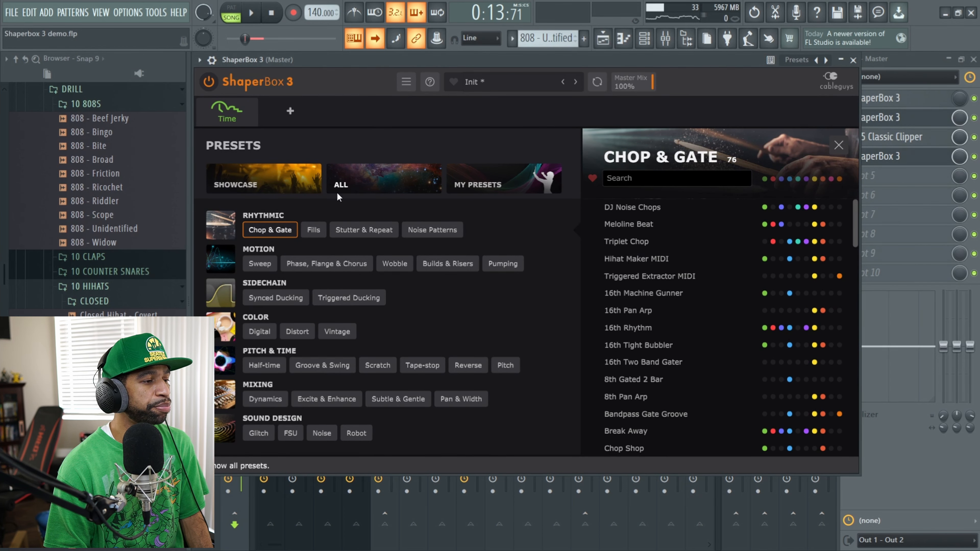
pyautogui.click(322, 231)
pyautogui.scroll(-10, 776, 288)
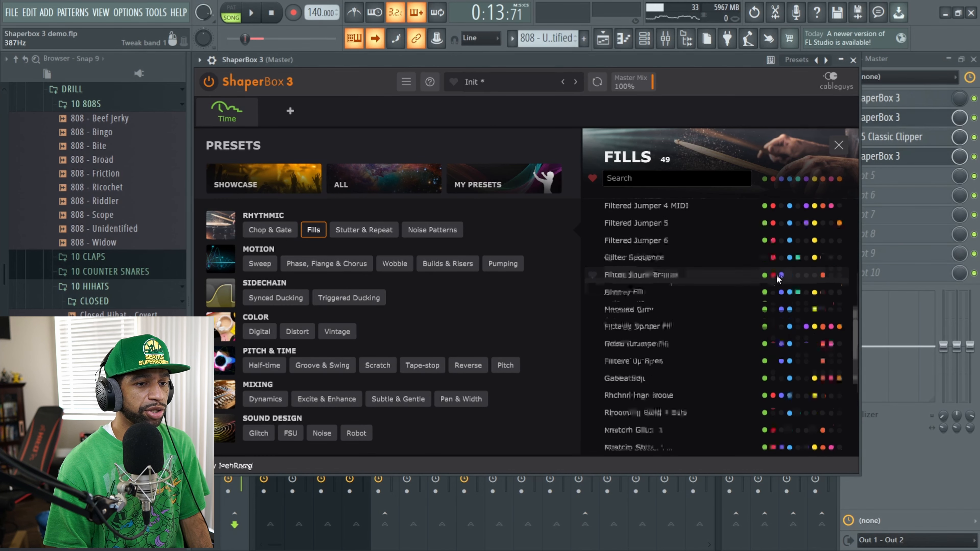
pyautogui.scroll(10, 776, 289)
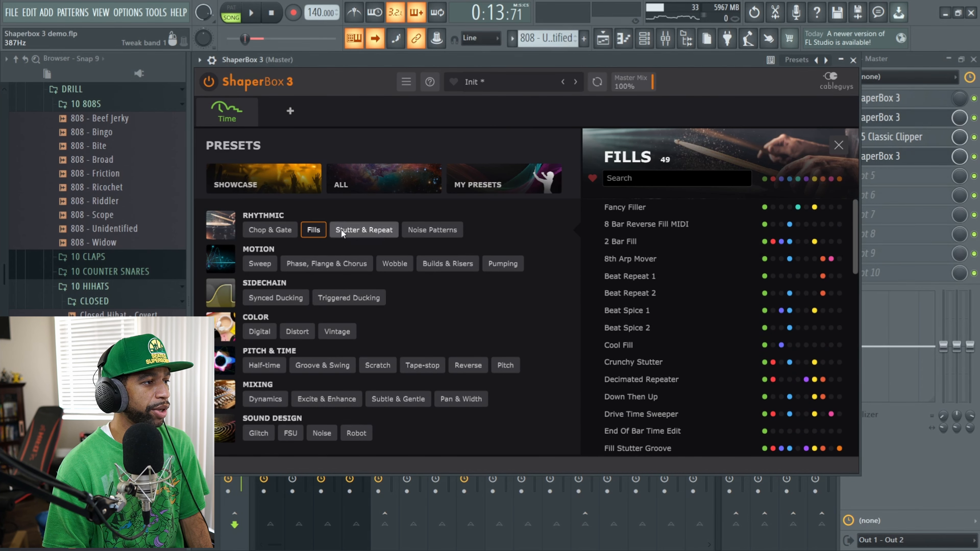
# Step: Audition the Chop & Gate presets Triplet Chop and 16th Rhythm while the beat plays, and stop playback
pyautogui.click(261, 231)
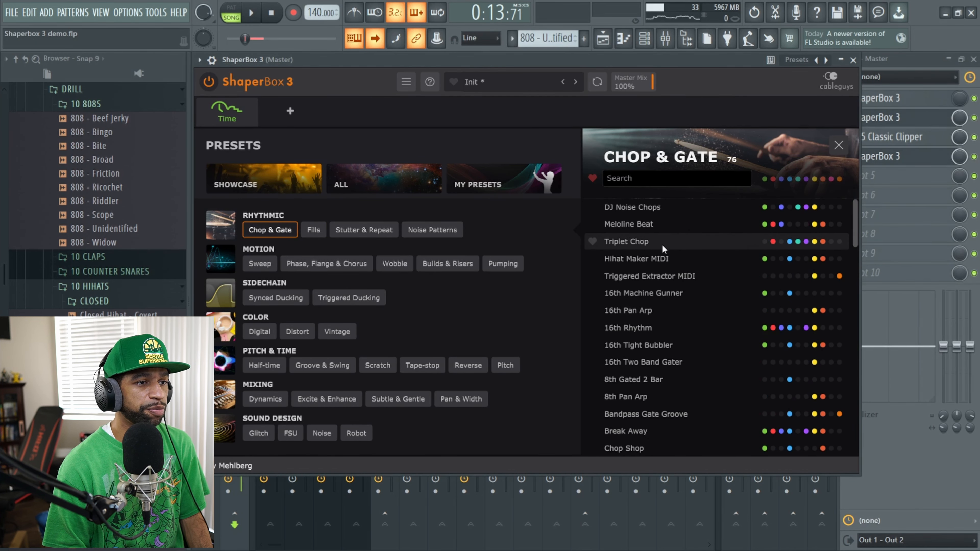
pyautogui.click(626, 241)
pyautogui.press('space')
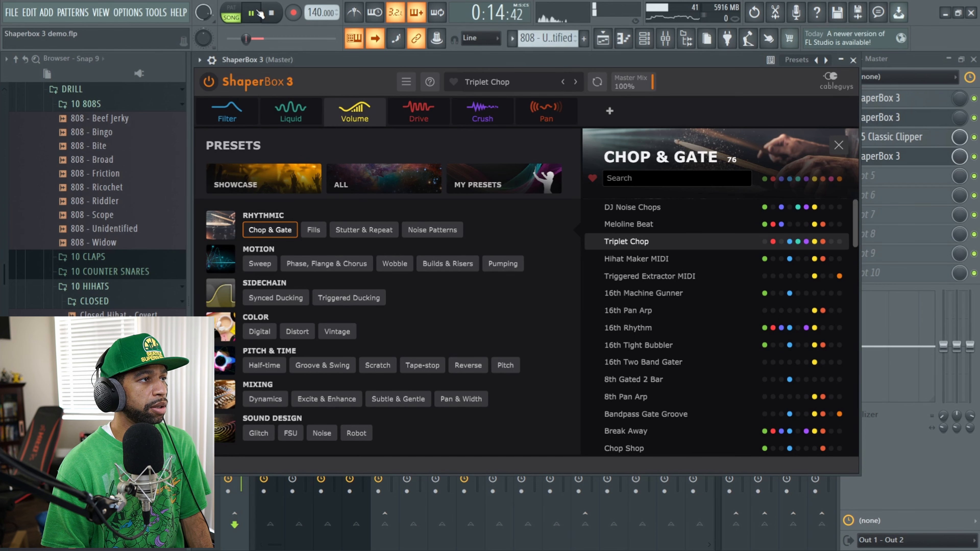
pyautogui.click(646, 327)
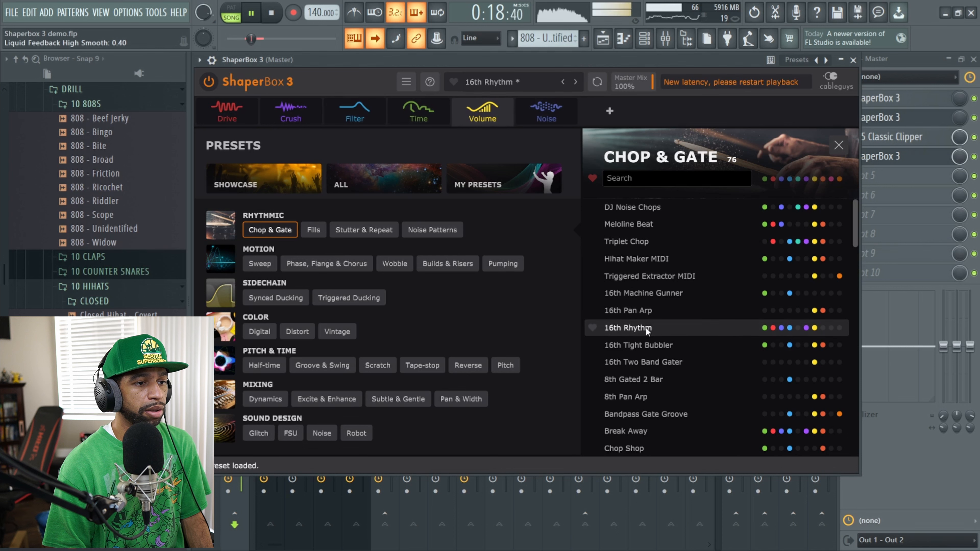
pyautogui.scroll(-3, 677, 322)
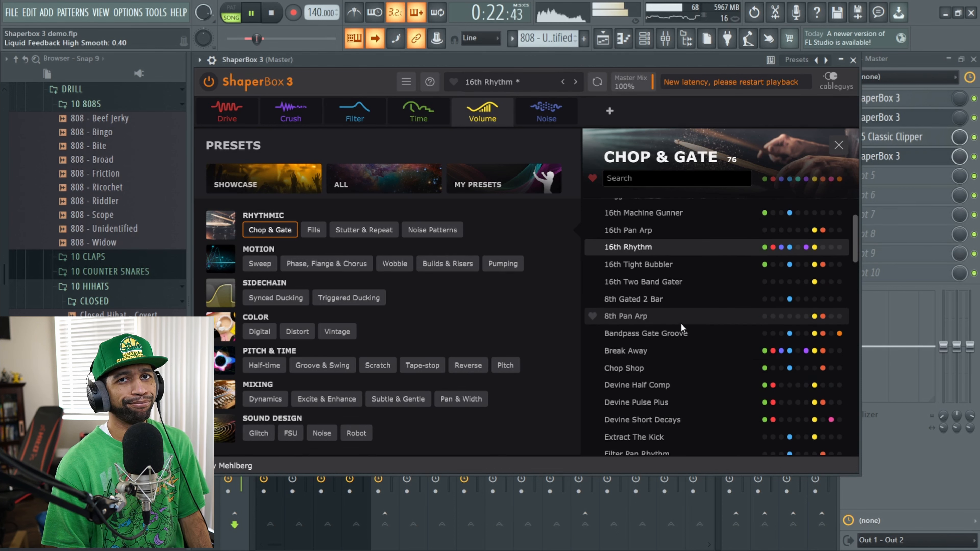
pyautogui.click(273, 14)
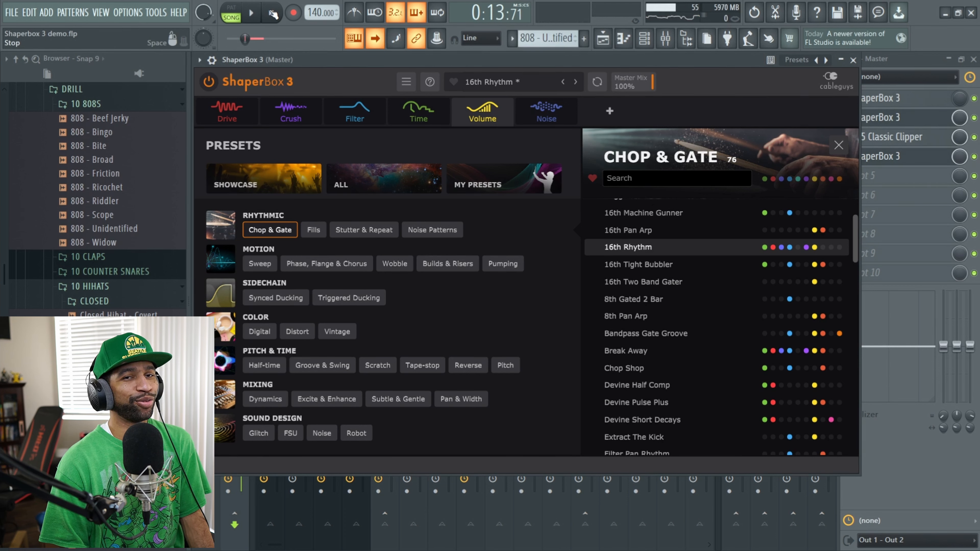
# Step: Play the beat with the Chop & Gate presets 16th Tight Bubbler, Chop Shop and Filtered Motion Sidech
pyautogui.click(682, 270)
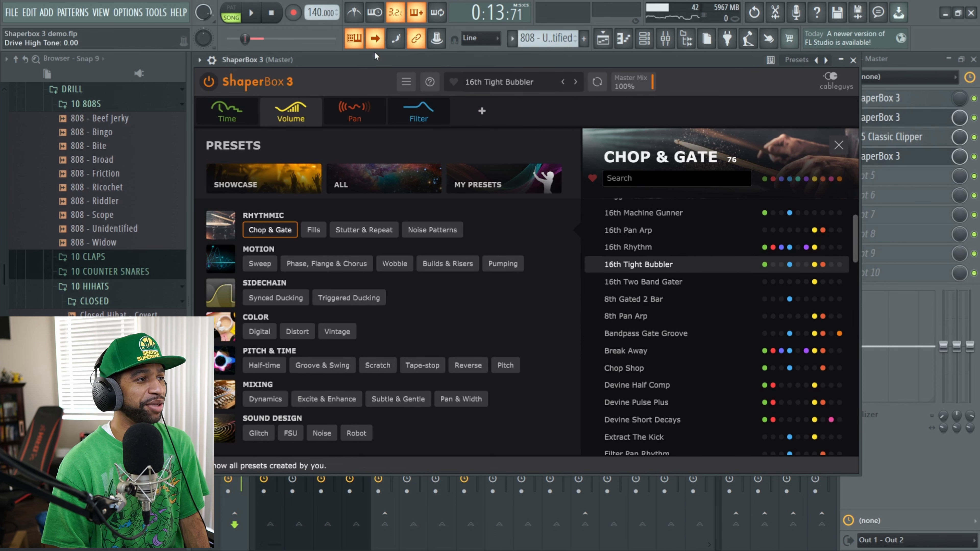
pyautogui.click(249, 14)
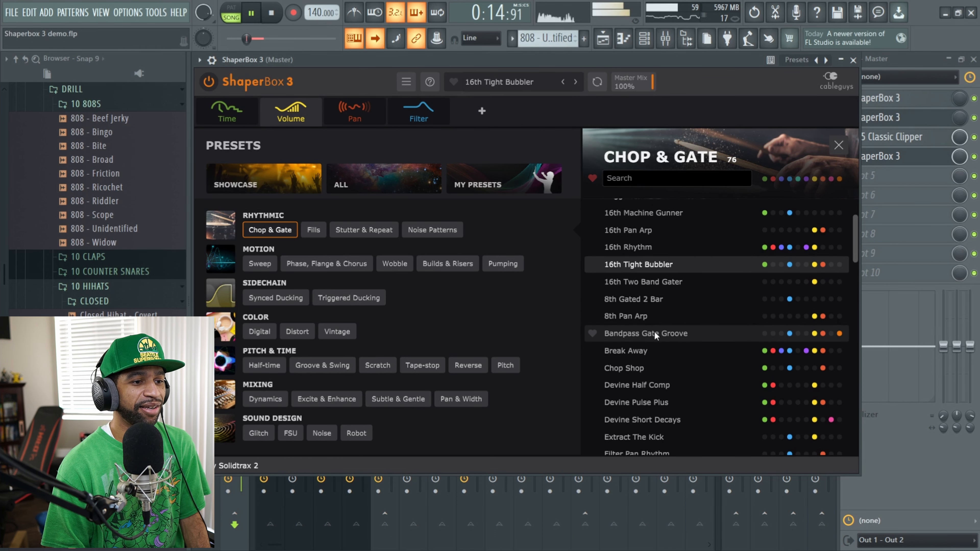
pyautogui.click(632, 367)
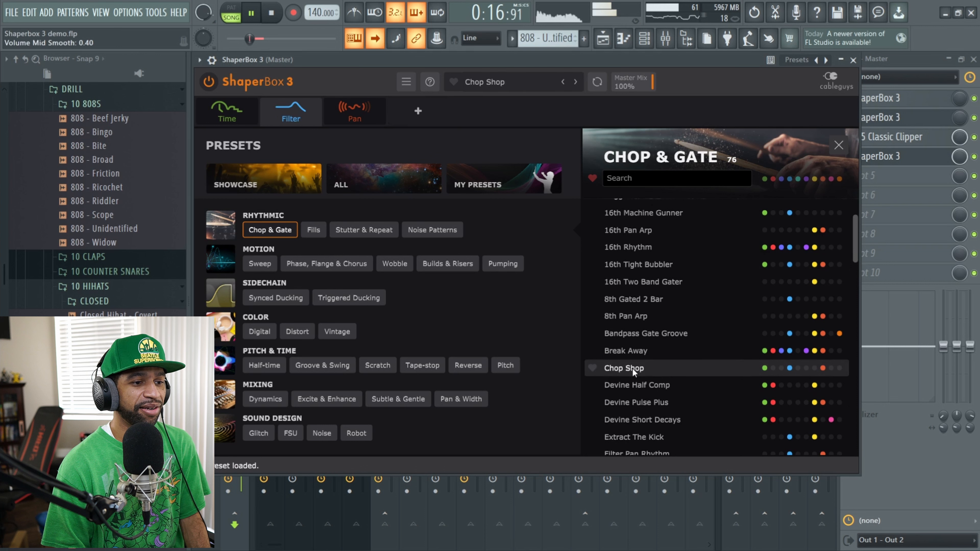
pyautogui.scroll(-4, 648, 359)
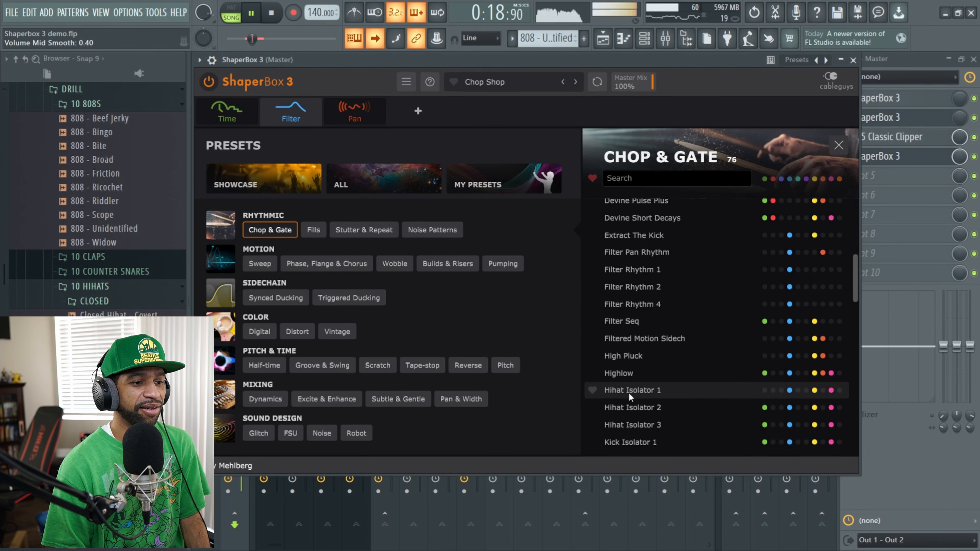
pyautogui.click(641, 338)
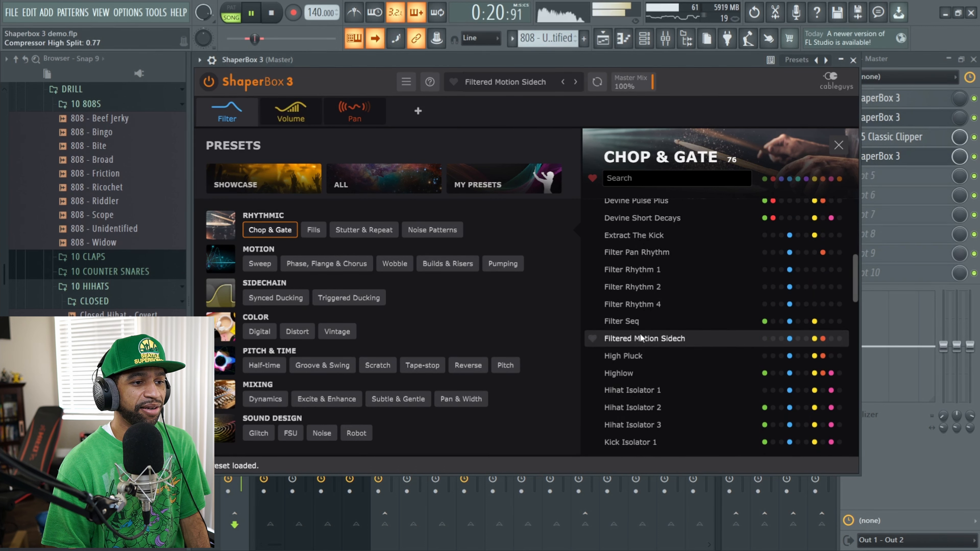
# Step: Audition the Chop & Gate presets Pitch Rhythmizer, Pluck Panner 1 and Rhythmic Bubbles 2 during playback
pyautogui.scroll(-4, 644, 326)
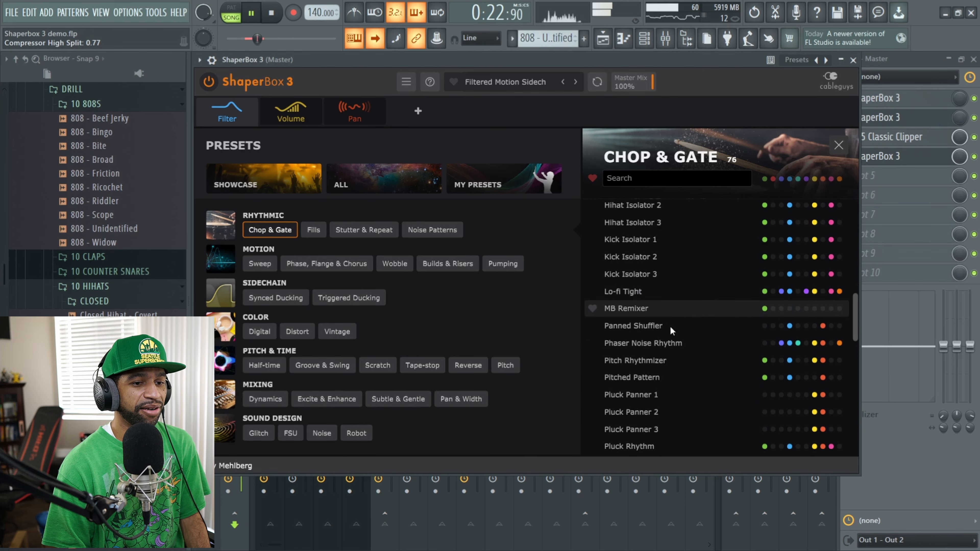
pyautogui.click(673, 360)
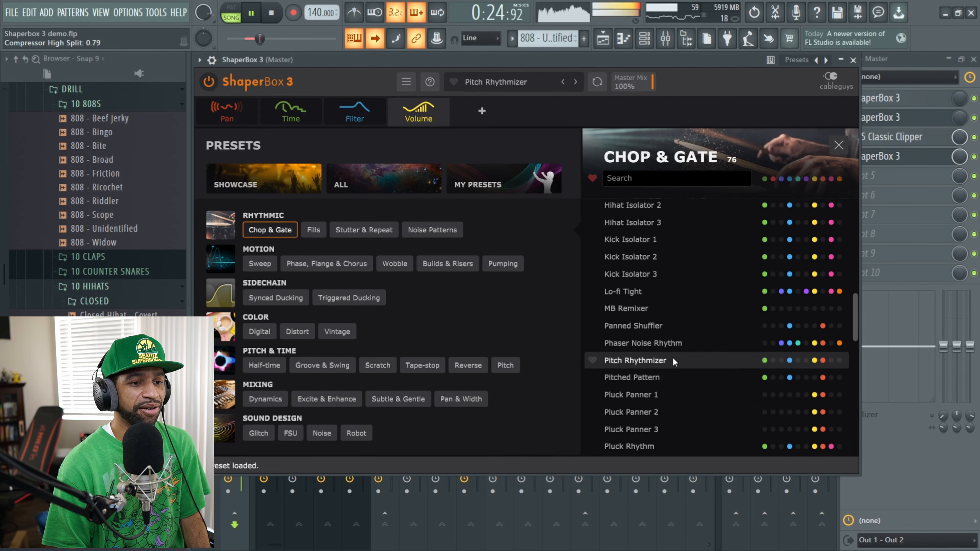
pyautogui.scroll(-1, 662, 382)
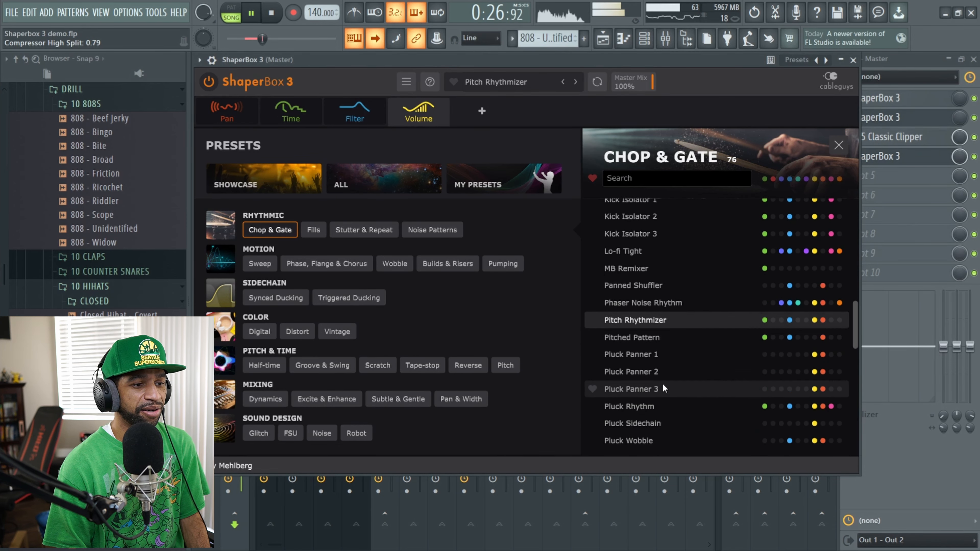
pyautogui.click(656, 354)
pyautogui.scroll(-4, 659, 359)
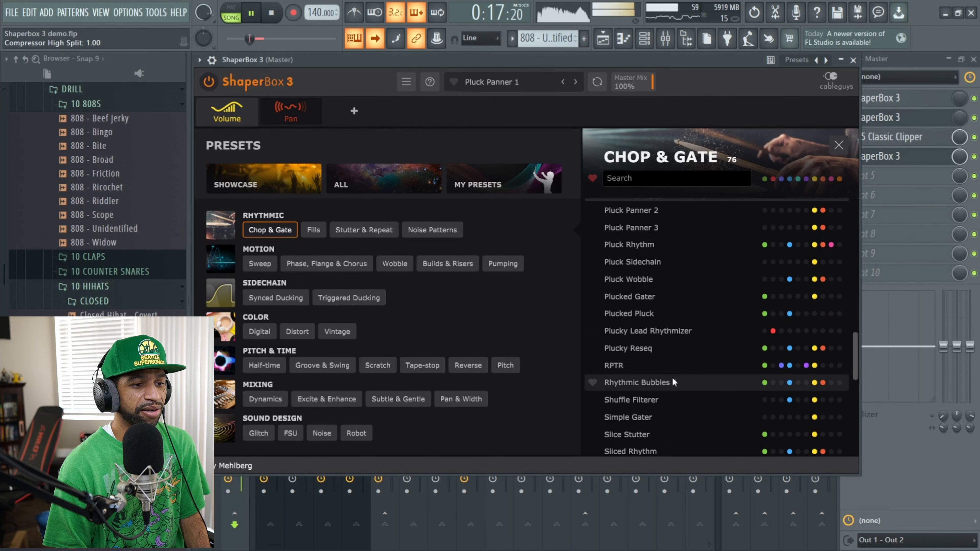
pyautogui.click(654, 379)
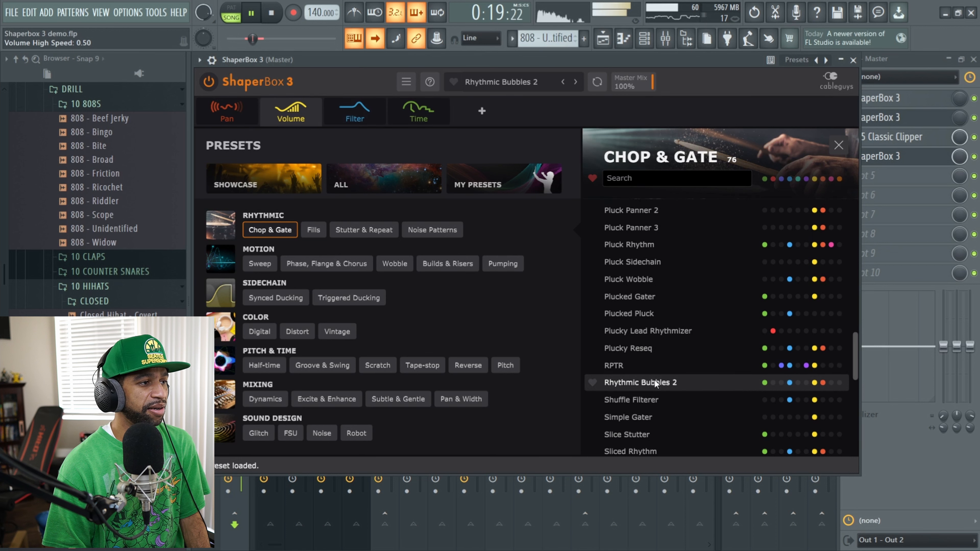
# Step: Audition the Fills presets 2 Bar Fill, Cool Fill, Crunchy Stutter and Pitched High Notes with the beat
pyautogui.click(324, 231)
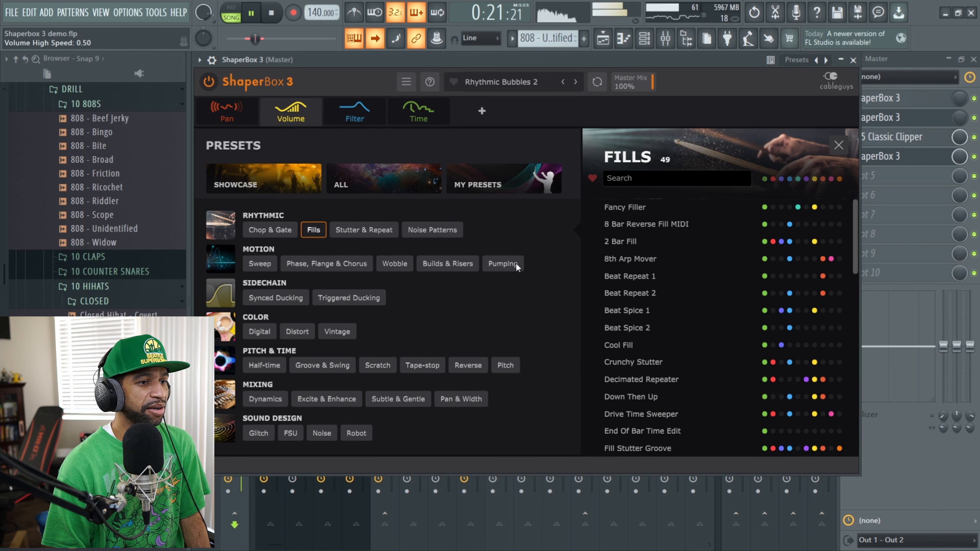
pyautogui.click(658, 244)
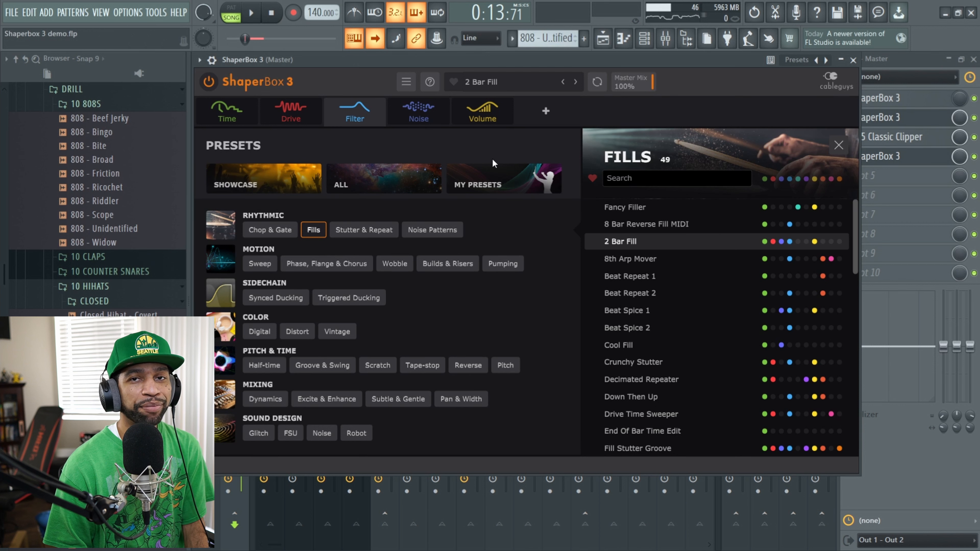
pyautogui.click(611, 345)
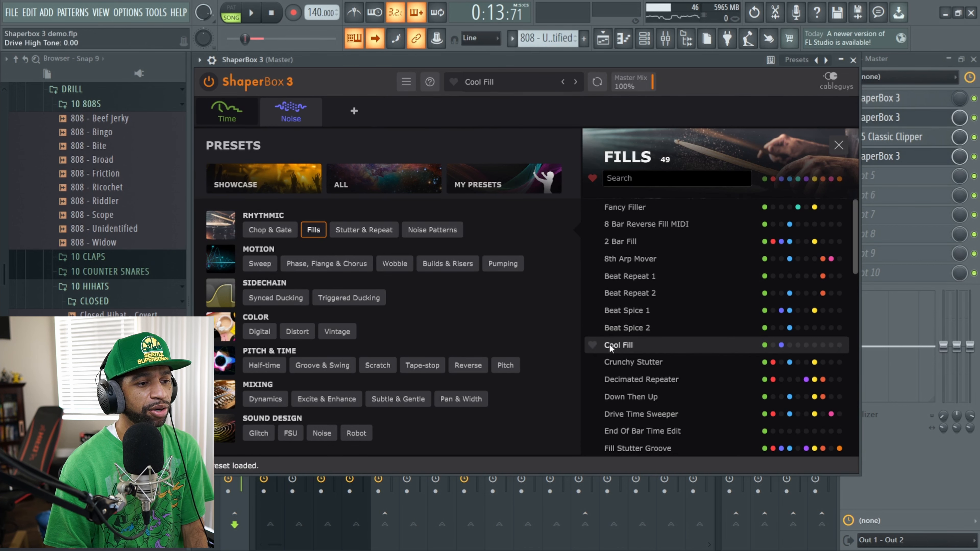
pyautogui.press('space')
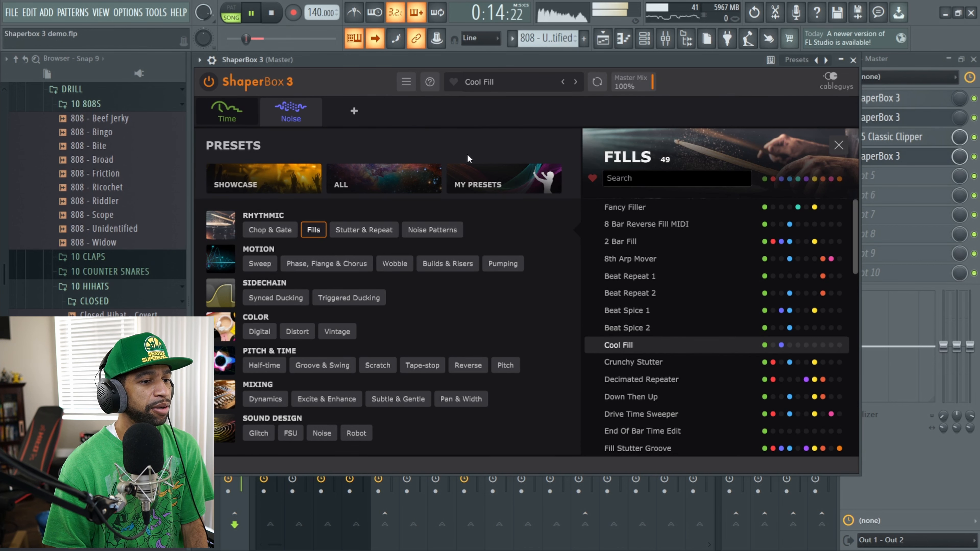
pyautogui.click(618, 361)
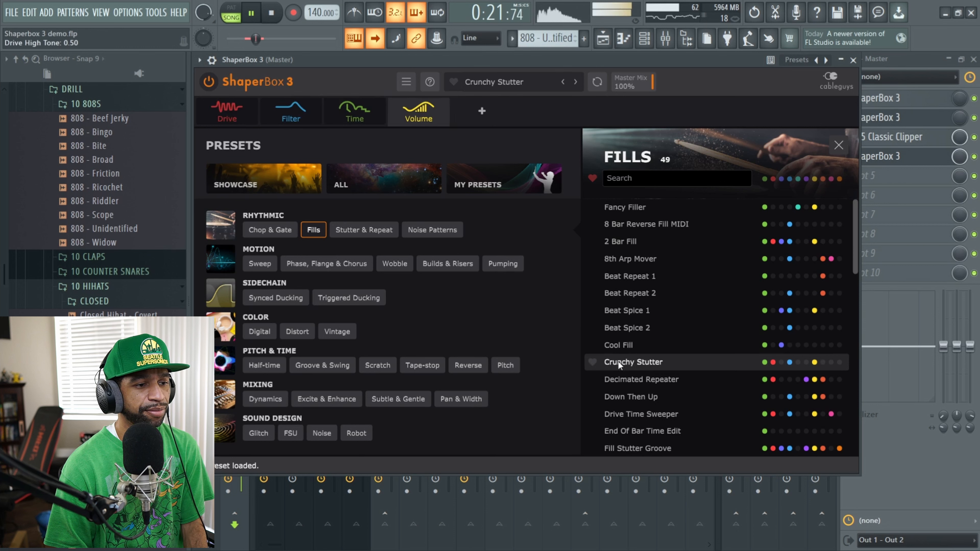
pyautogui.scroll(-10, 661, 380)
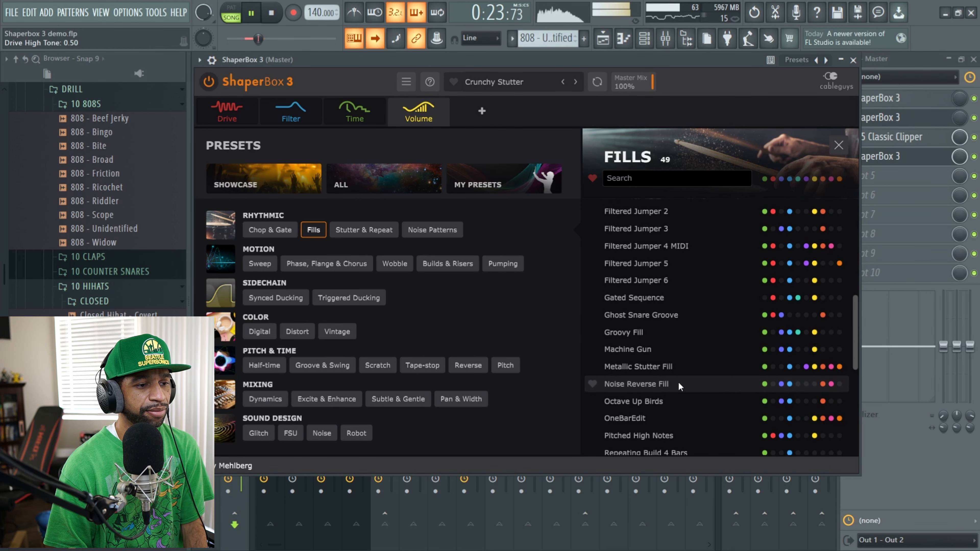
pyautogui.click(629, 431)
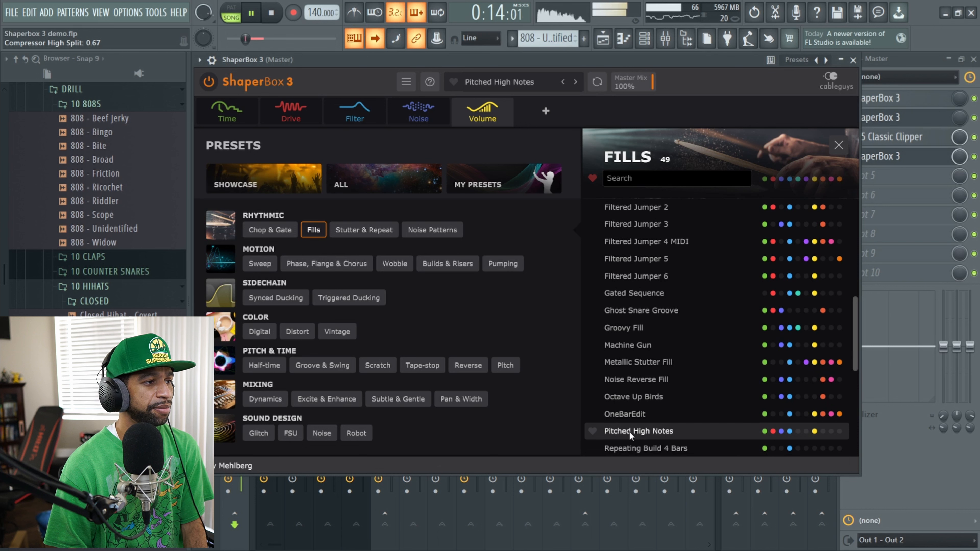
# Step: Audition the Stutter & Repeat presets Plucky Lead Rhythmizer, Sliced Grains and Stutter Adventures 1, restarting the beat from its loop start
pyautogui.click(366, 227)
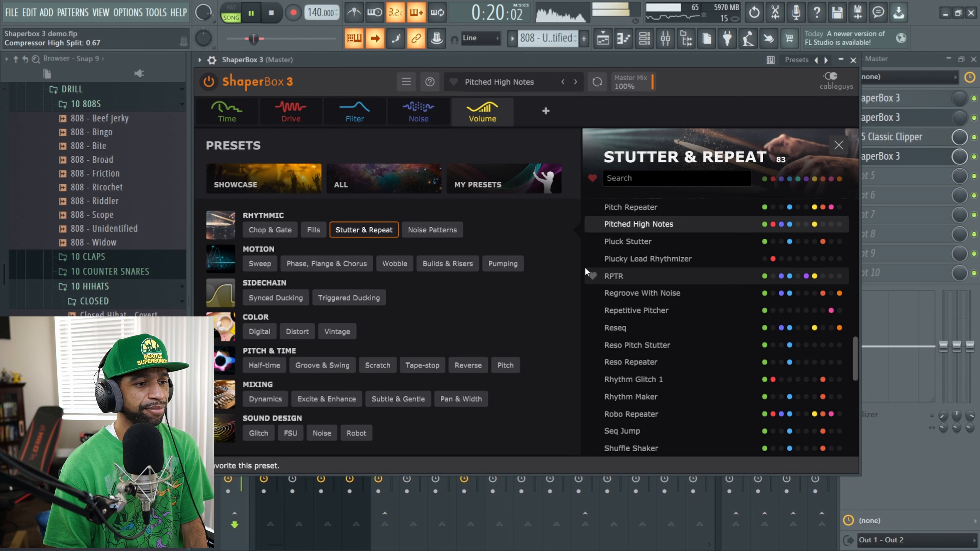
pyautogui.click(276, 15)
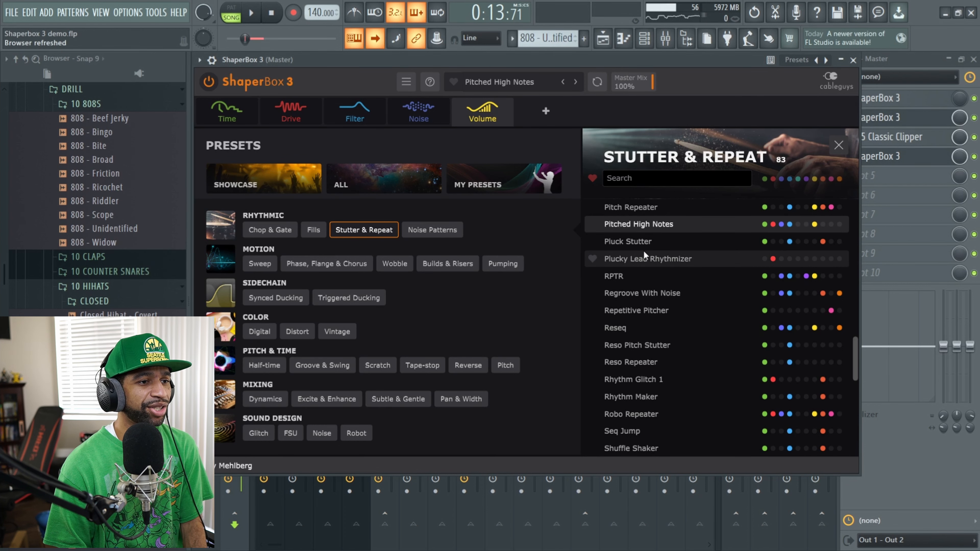
pyautogui.click(639, 258)
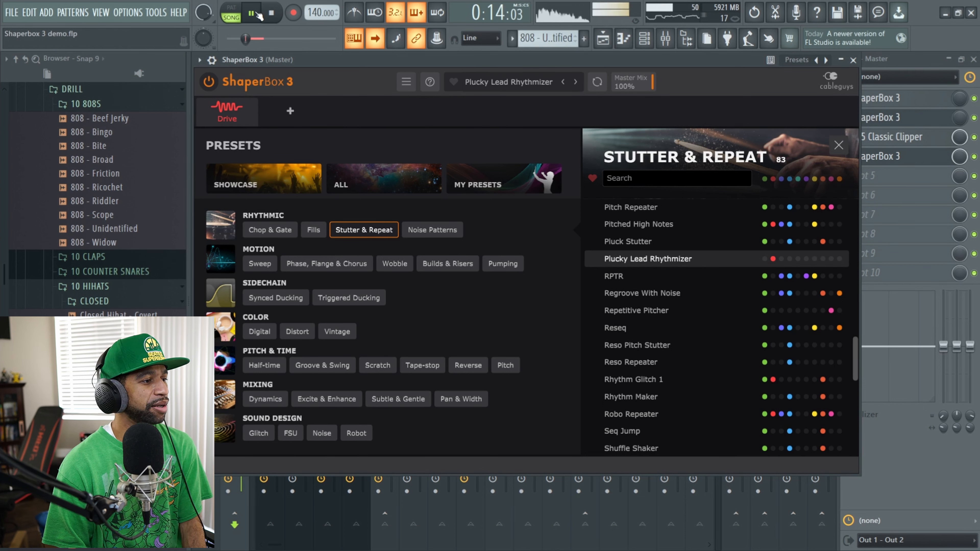
pyautogui.scroll(-3, 650, 353)
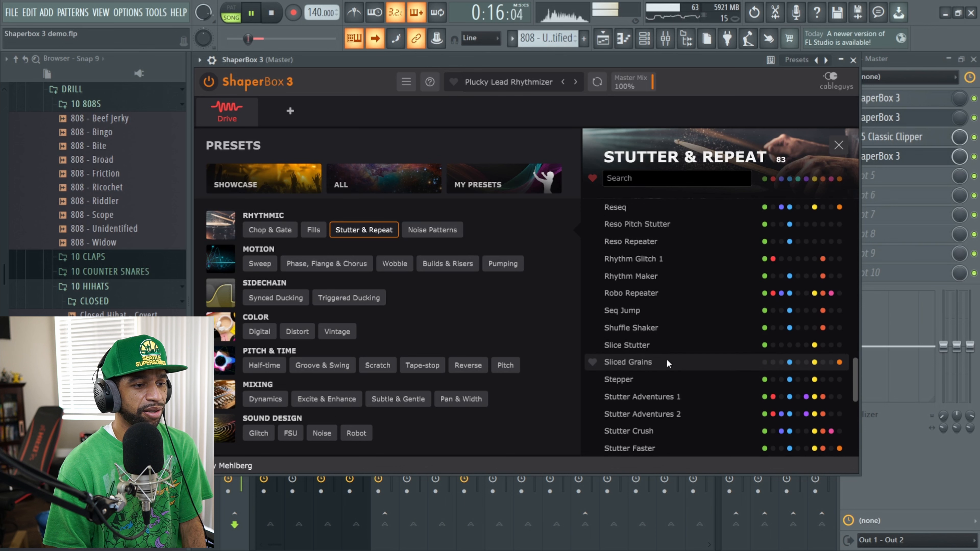
pyautogui.click(642, 362)
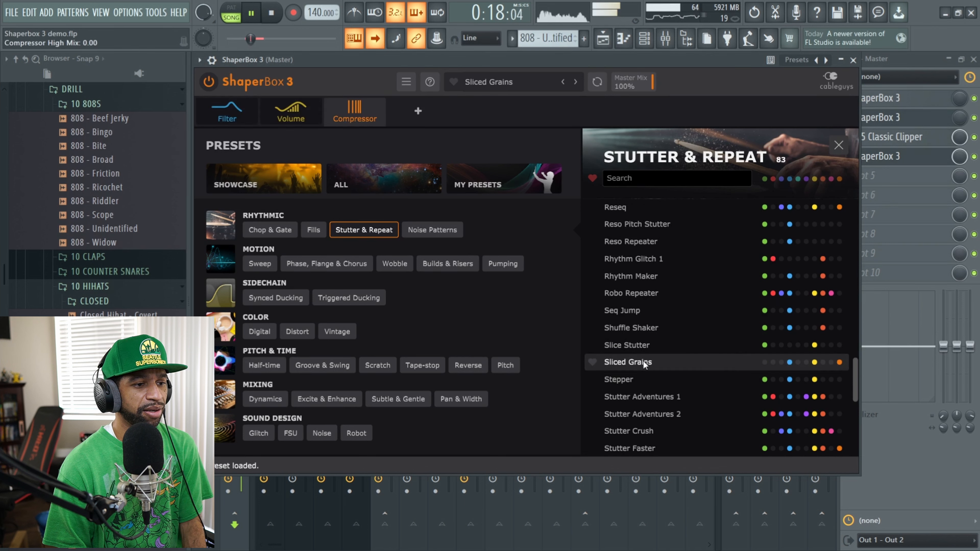
pyautogui.click(631, 397)
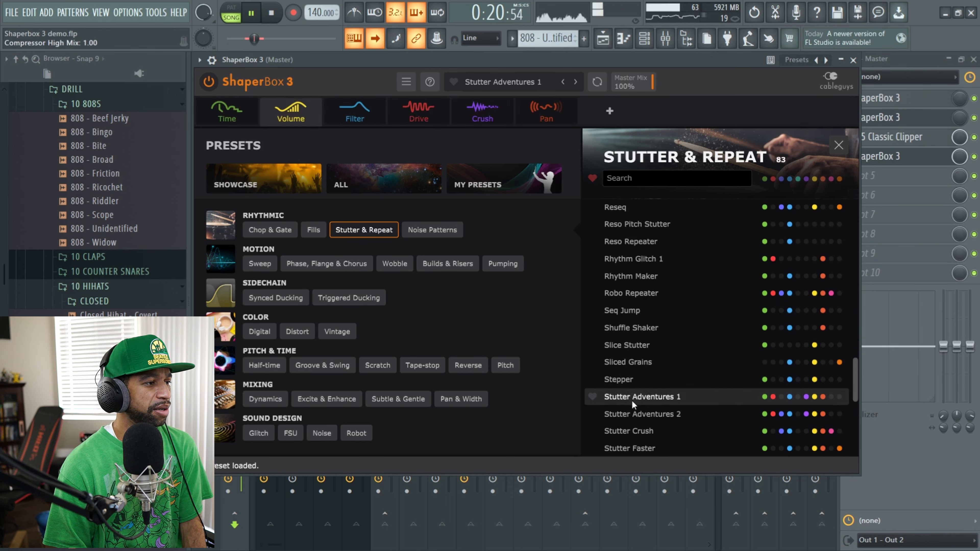
# Step: Audition the Phase, Flange & Chorus presets Sequenced Pad and Fake Comb, and load Flanger 1
pyautogui.click(308, 265)
pyautogui.click(665, 281)
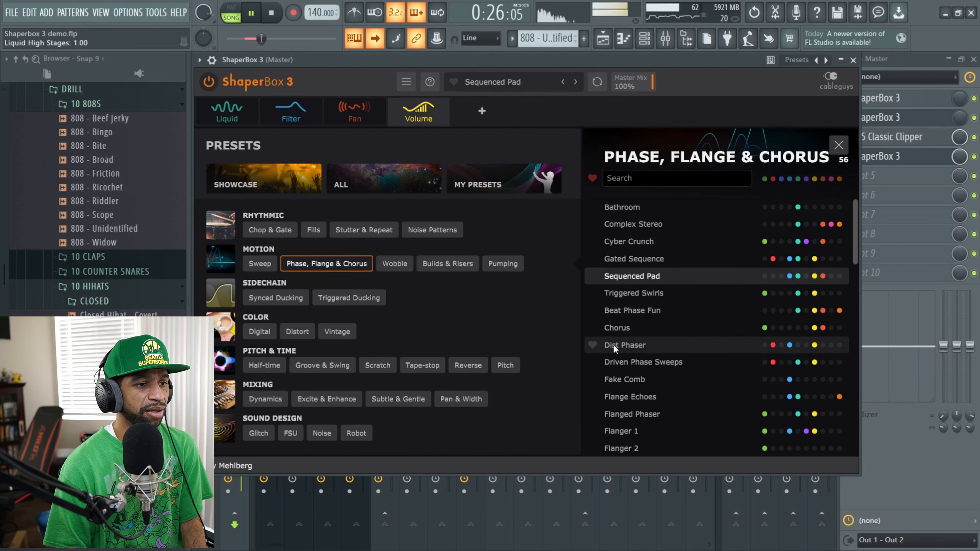
pyautogui.click(604, 379)
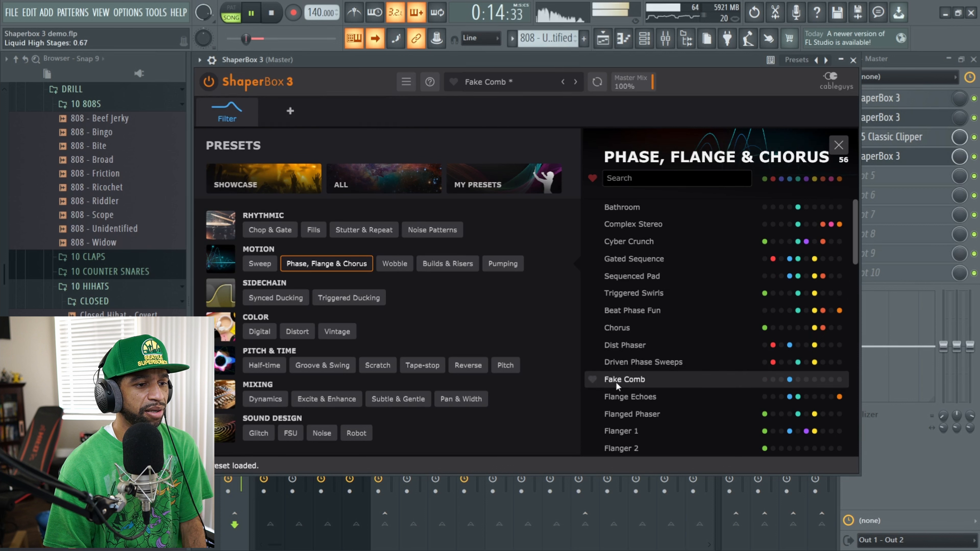
pyautogui.click(619, 429)
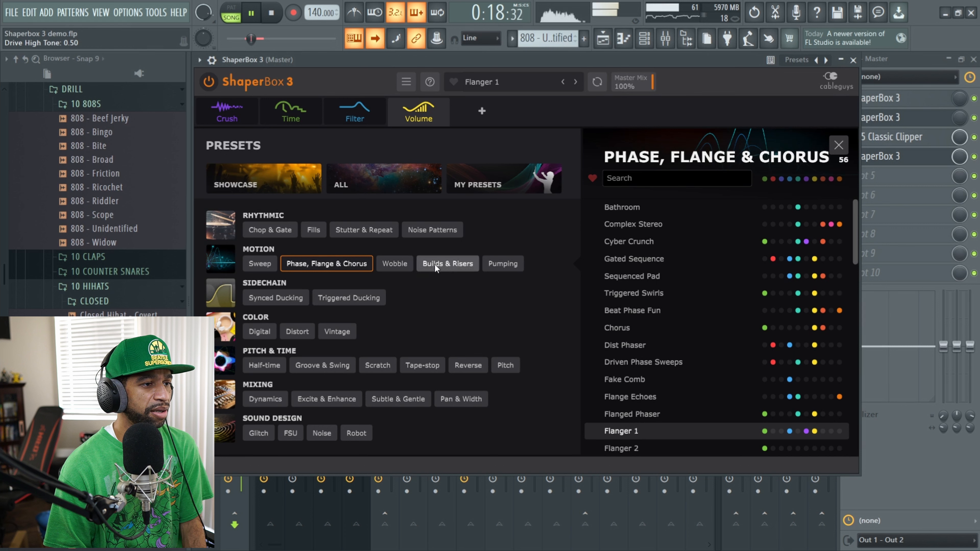
# Step: Audition the Wobble presets Haas Vibration, Filter Wobble and Sliced Vibrato while the beat plays
pyautogui.click(394, 270)
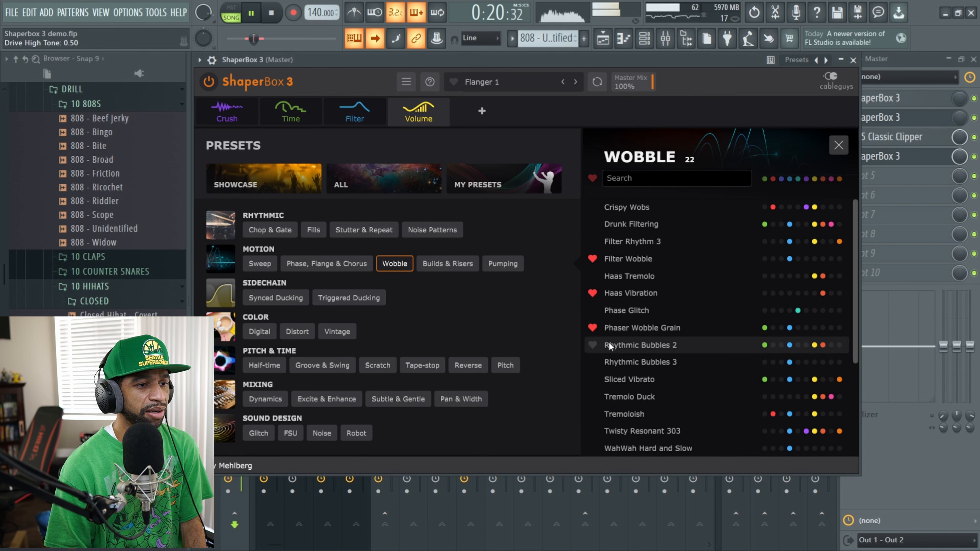
pyautogui.click(633, 292)
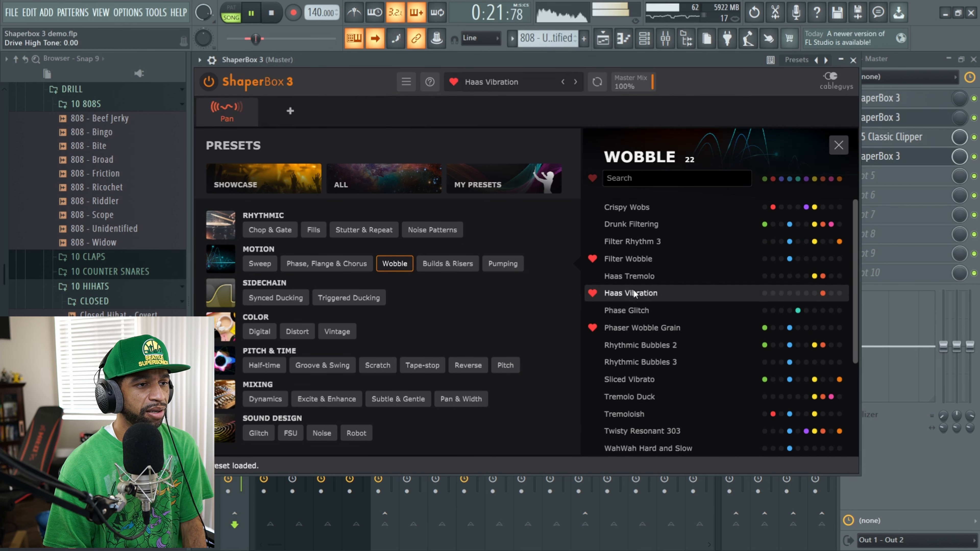
pyautogui.click(630, 260)
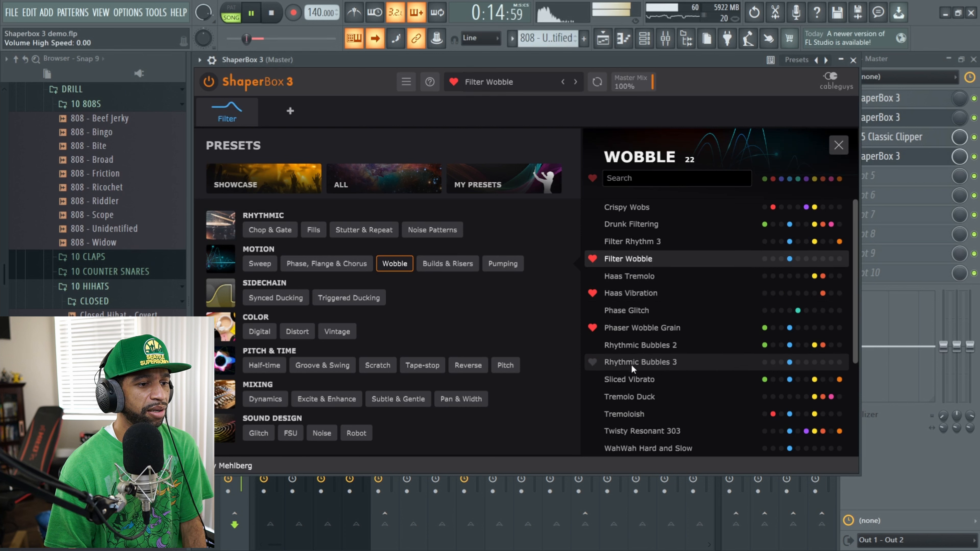
pyautogui.click(619, 379)
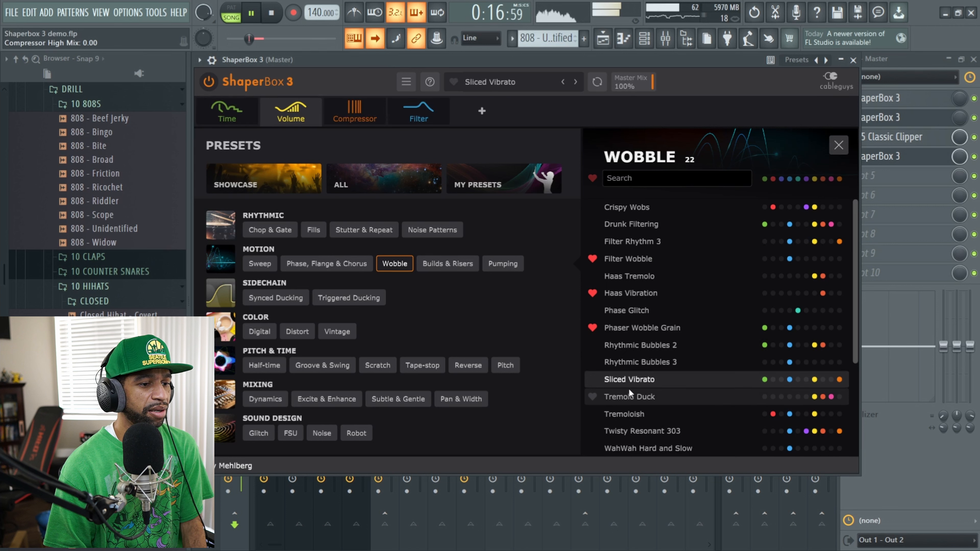
pyautogui.scroll(-3, 652, 396)
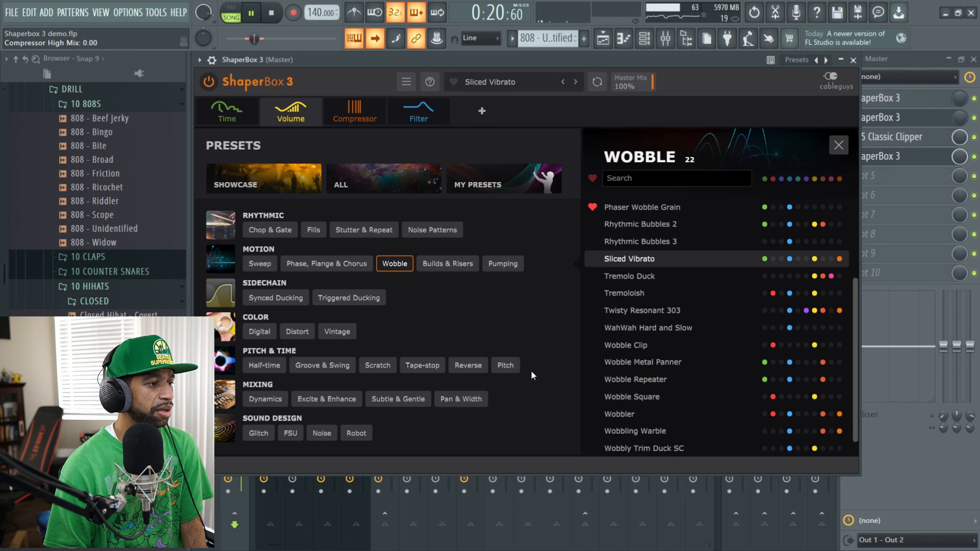
# Step: Browse the Digital and Distort preset categories, audition the Distort preset Add High Note, and stop playback
pyautogui.click(261, 333)
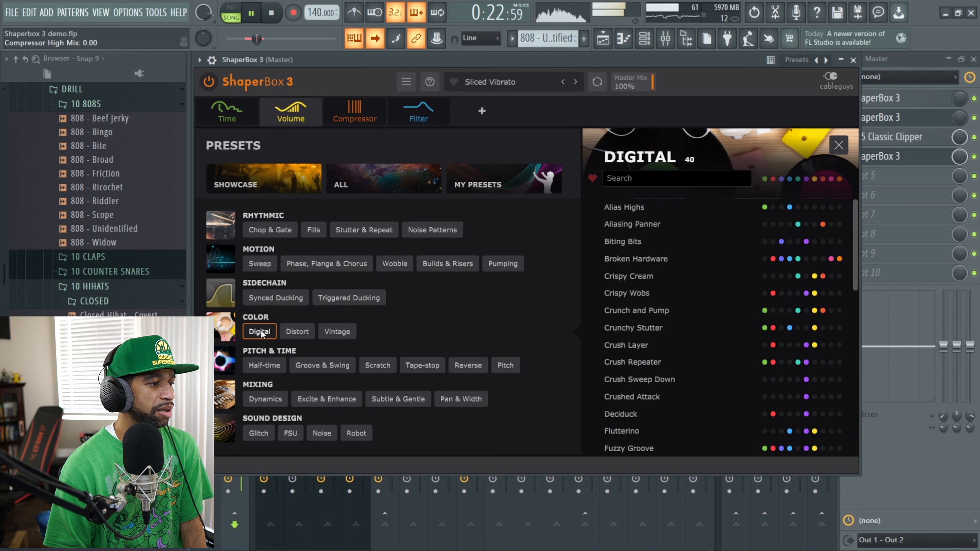
pyautogui.click(302, 337)
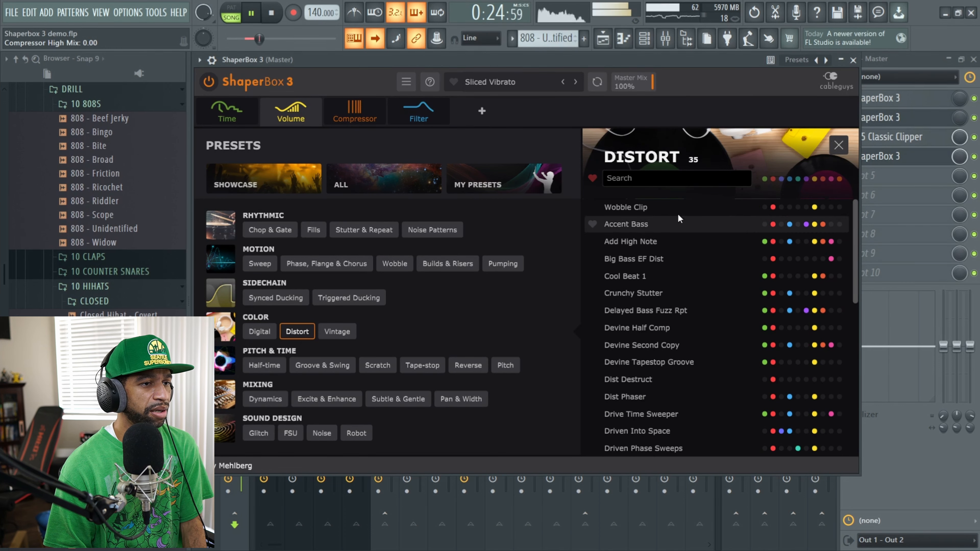
pyautogui.click(652, 242)
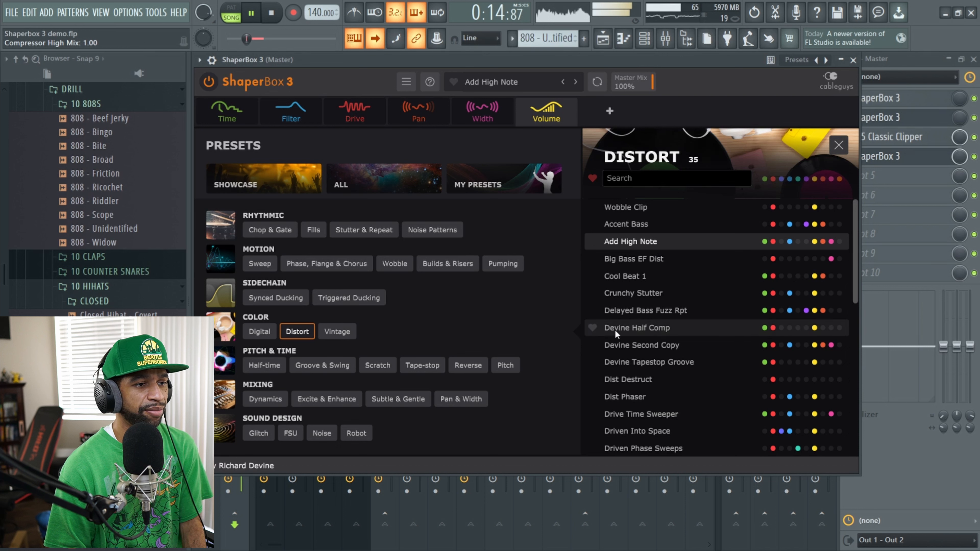
pyautogui.moveTo(377, 114)
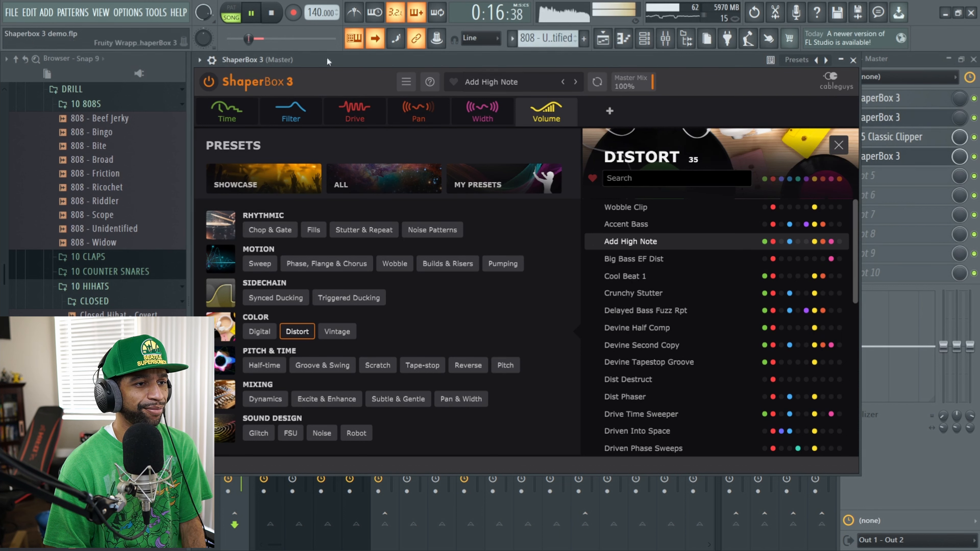
pyautogui.click(272, 14)
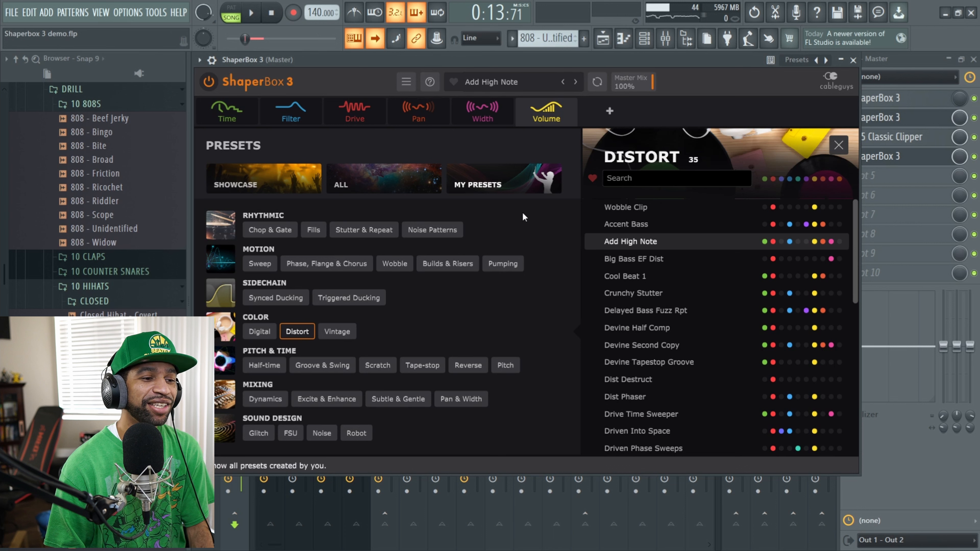
# Step: Resume playback and audition the Distort presets Devine Half Comp, Harsh Fuzzy Tops and Thin Dist
pyautogui.click(657, 327)
pyautogui.press('space')
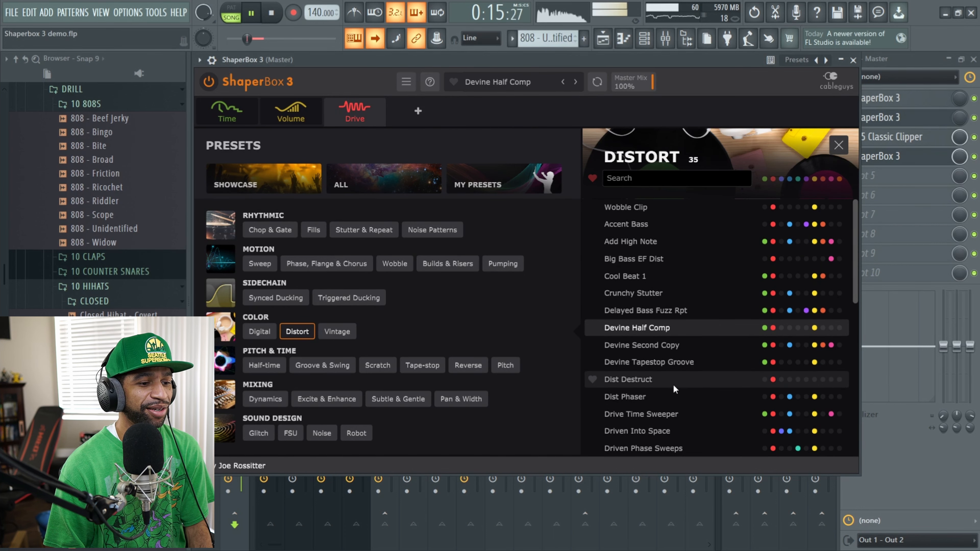
pyautogui.scroll(-7, 692, 385)
pyautogui.click(628, 399)
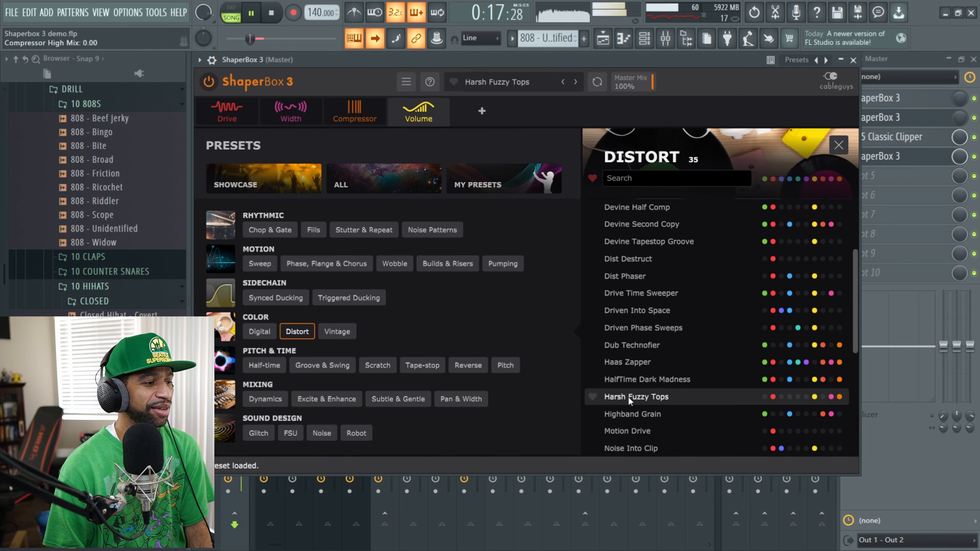
pyautogui.scroll(-7, 660, 376)
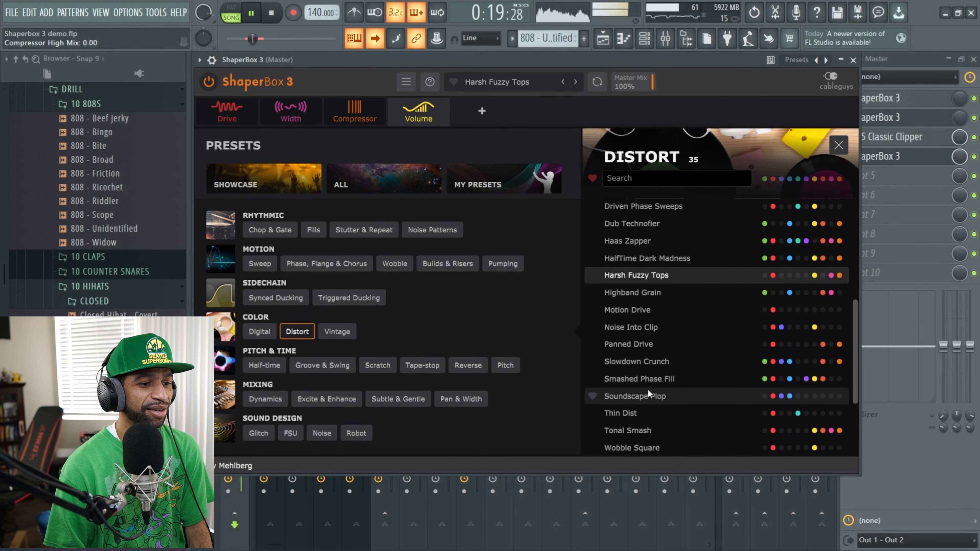
pyautogui.click(627, 412)
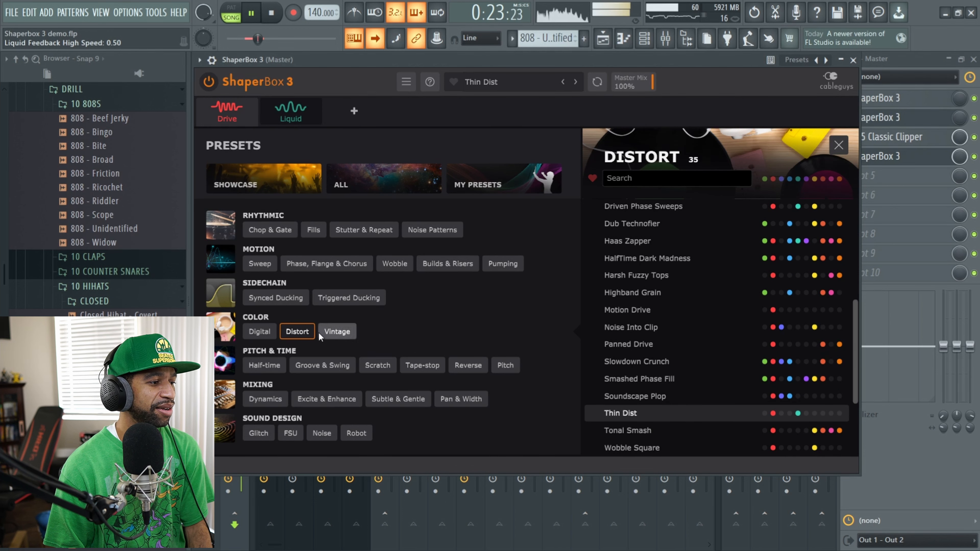
# Step: Audition the Half-time preset HalfTime 1 Bar and the Groove & Swing preset 5th Element with the beat
pyautogui.click(272, 365)
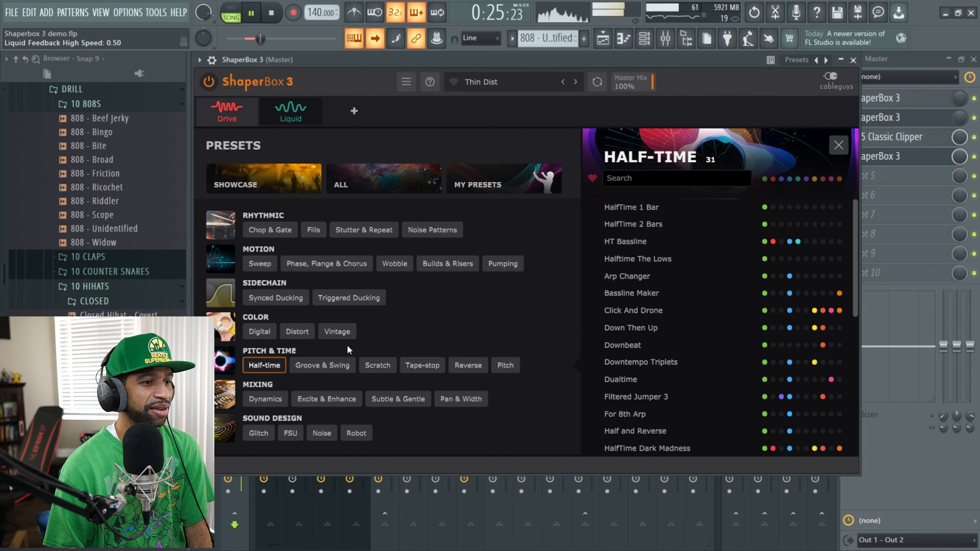
pyautogui.click(652, 207)
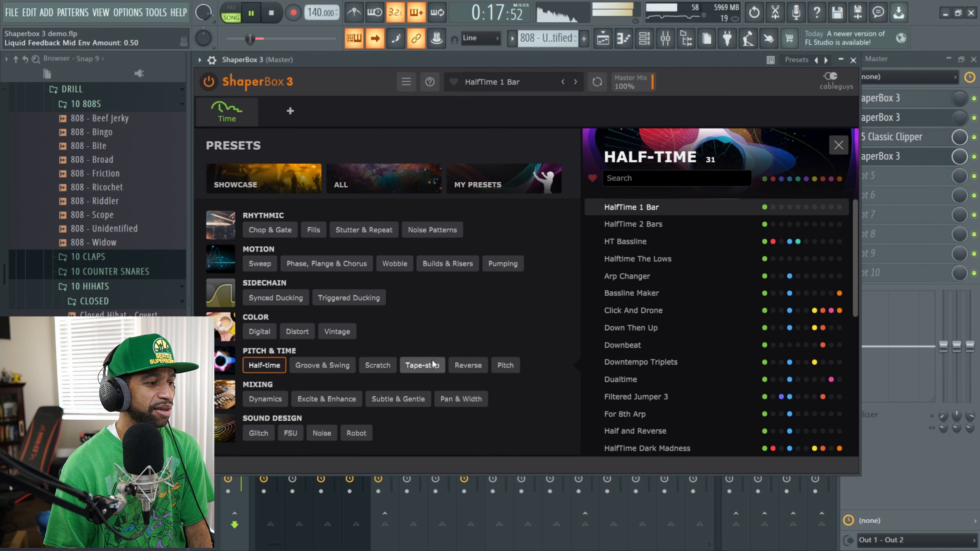
pyautogui.click(332, 366)
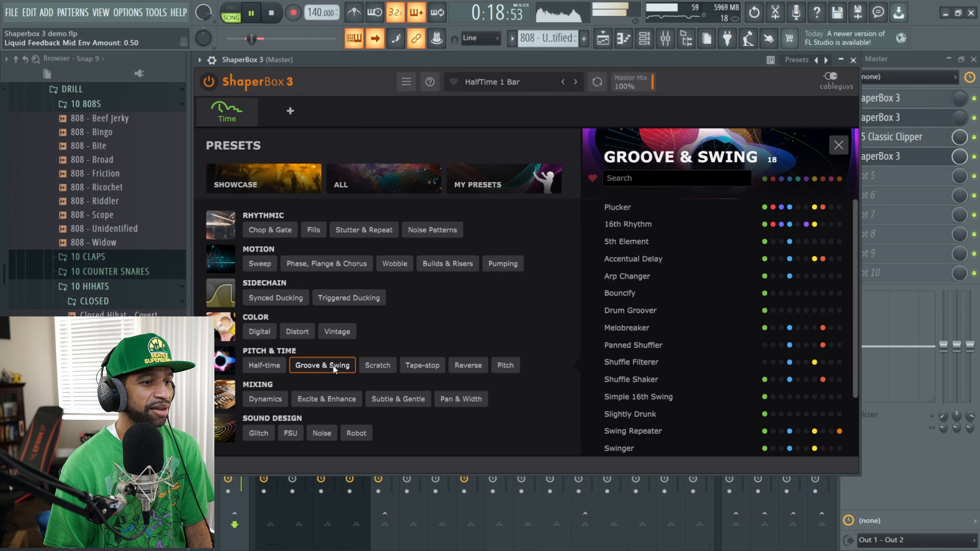
pyautogui.click(656, 238)
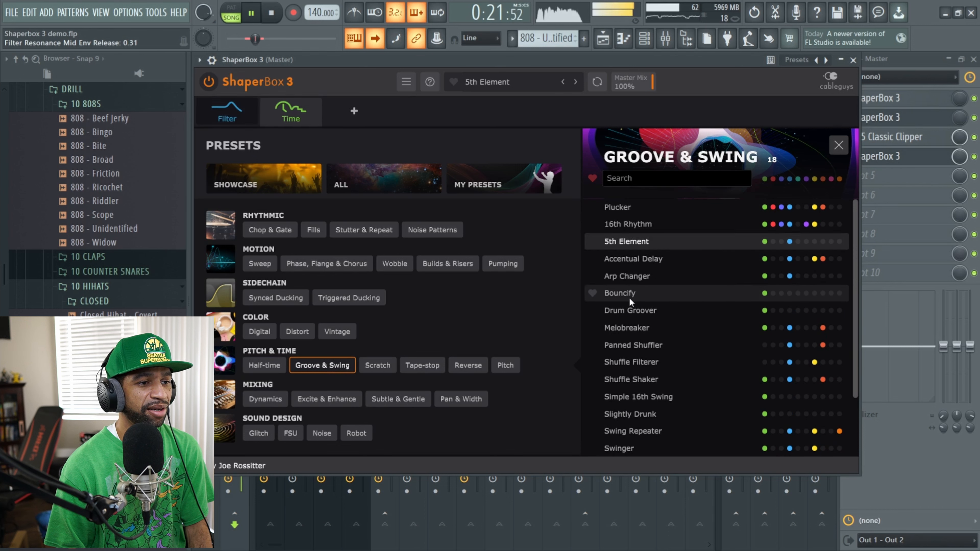